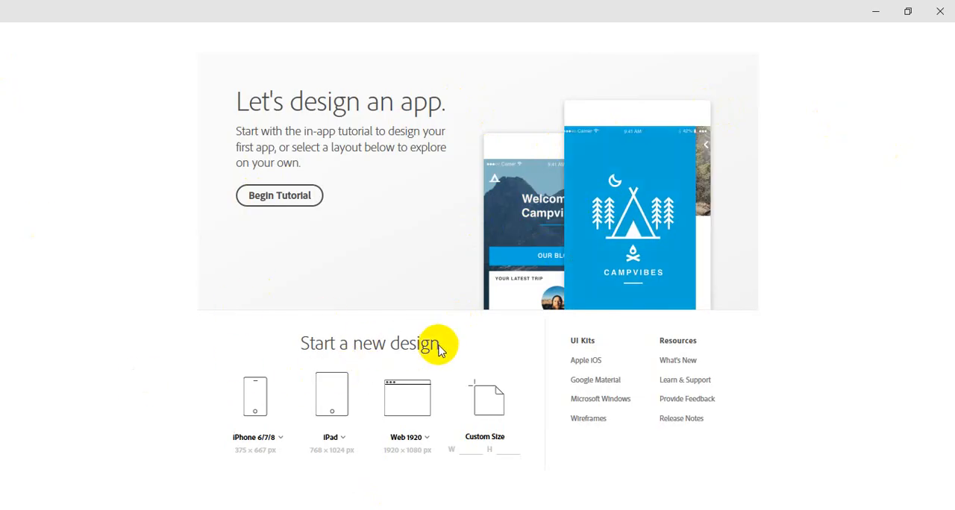
Step: Create a new design from the Web 1920 preset (1920 × 1080 px) and maximize its window
{"action": "left_click", "coordinate": [422, 413]}
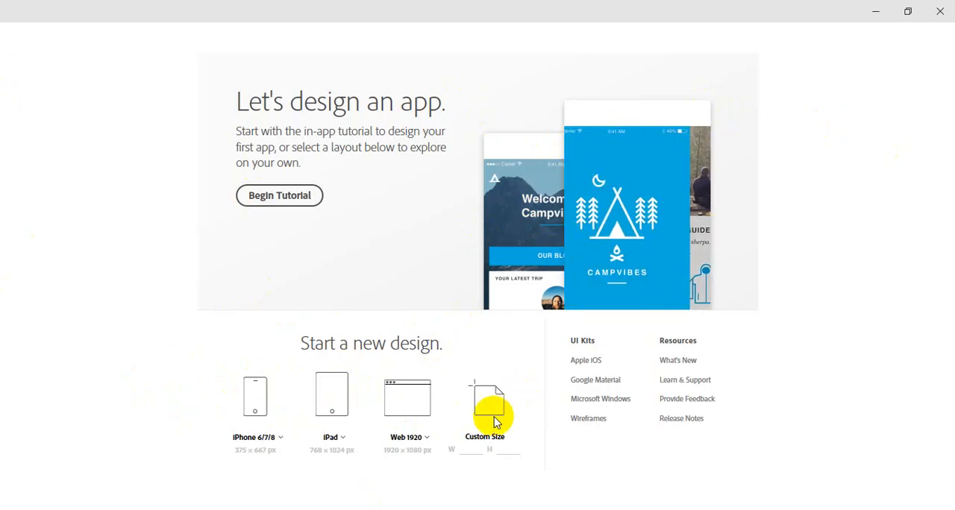
{"action": "left_click", "coordinate": [467, 456]}
{"action": "left_click", "coordinate": [499, 448]}
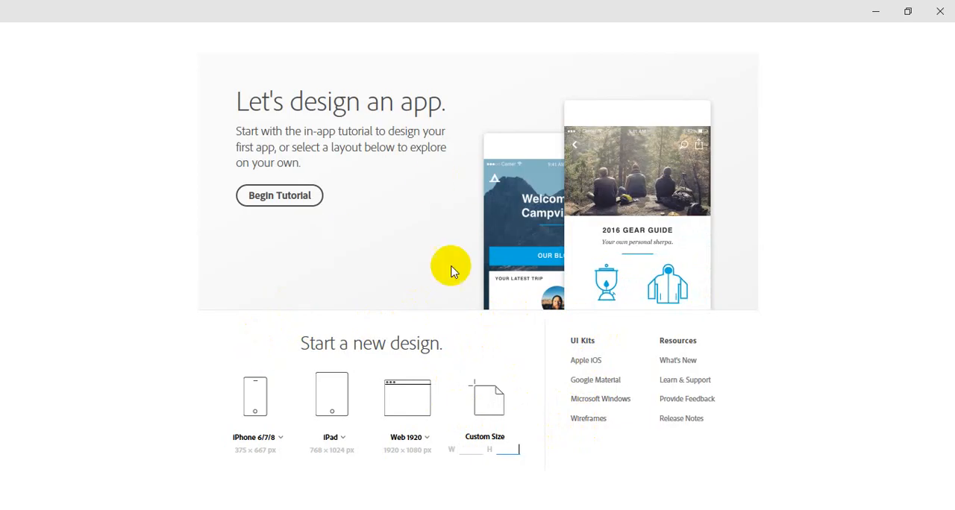
{"action": "left_click", "coordinate": [407, 403]}
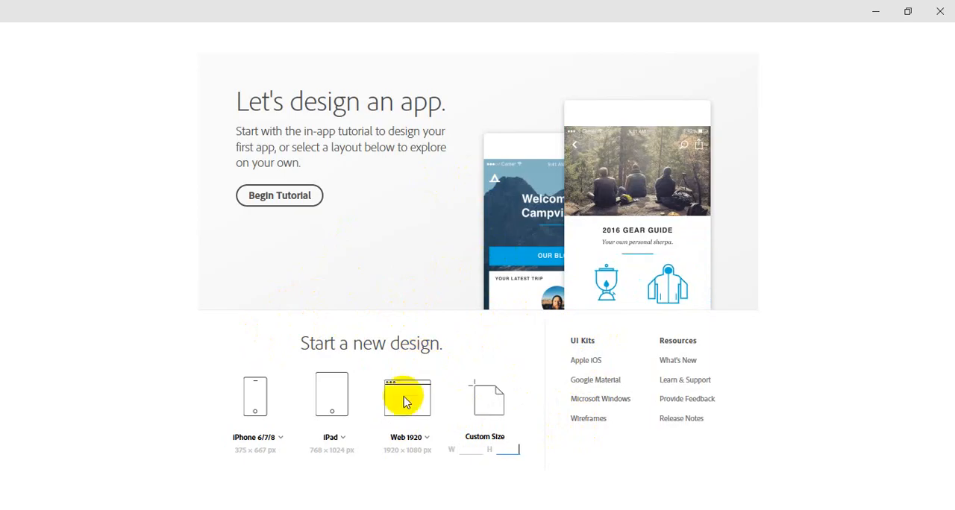
{"action": "left_click", "coordinate": [408, 397]}
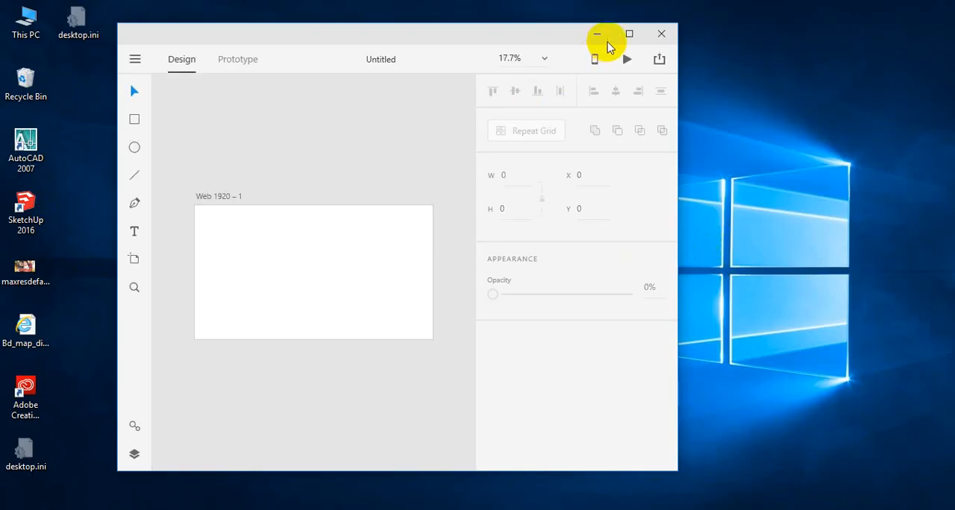
{"action": "left_click", "coordinate": [629, 34]}
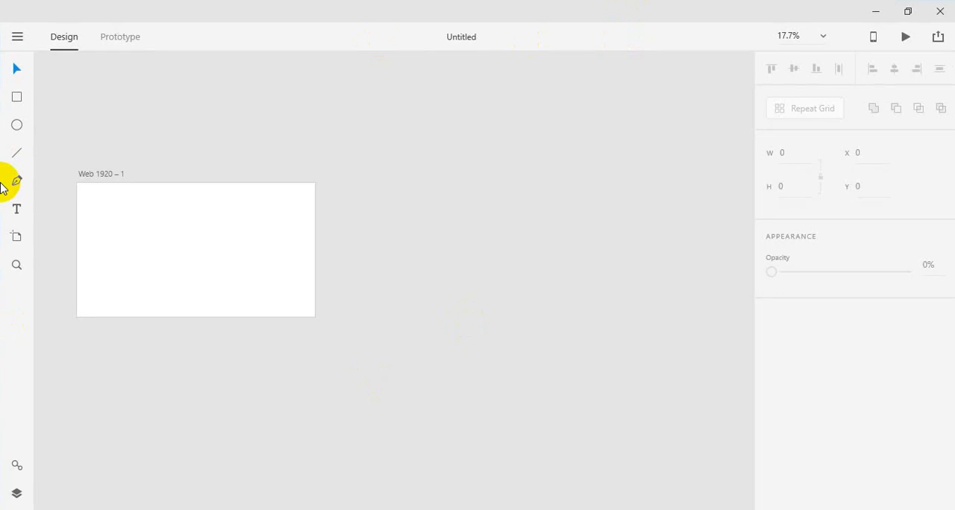
Step: Move the Web 1920 artboard slightly on the canvas to about X -64, Y 30
{"action": "key", "text": "z"}
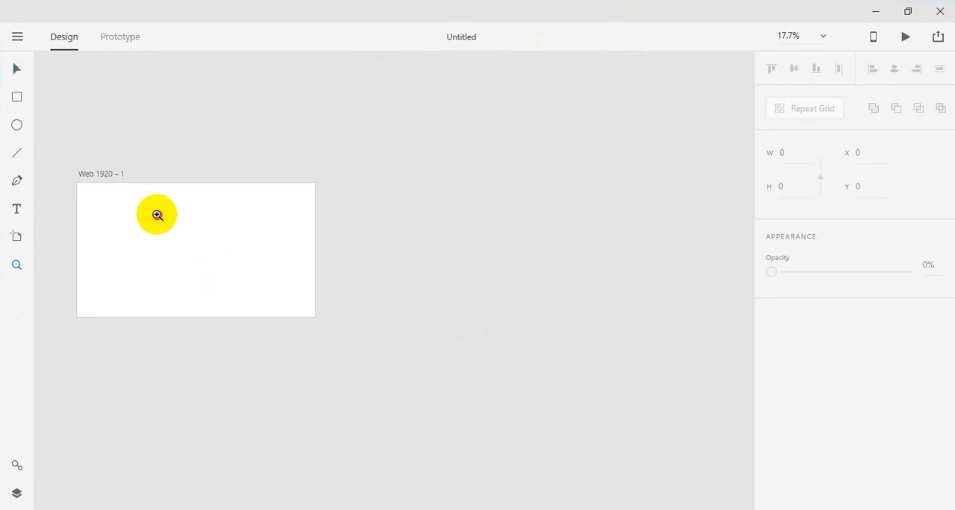
{"action": "left_click", "coordinate": [157, 216]}
{"action": "left_click", "coordinate": [153, 215]}
{"action": "left_click_drag", "start_coordinate": [153, 215], "coordinate": [317, 186]}
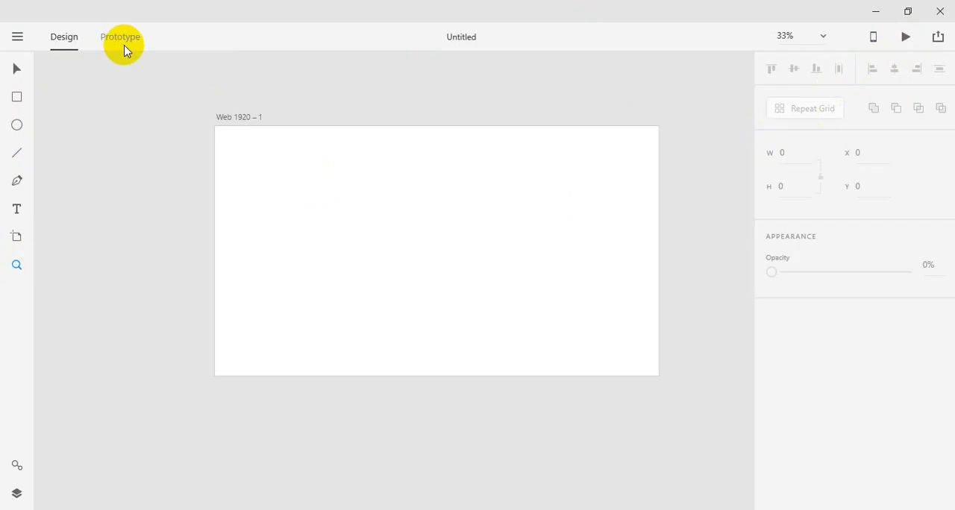
{"action": "left_click", "coordinate": [17, 71]}
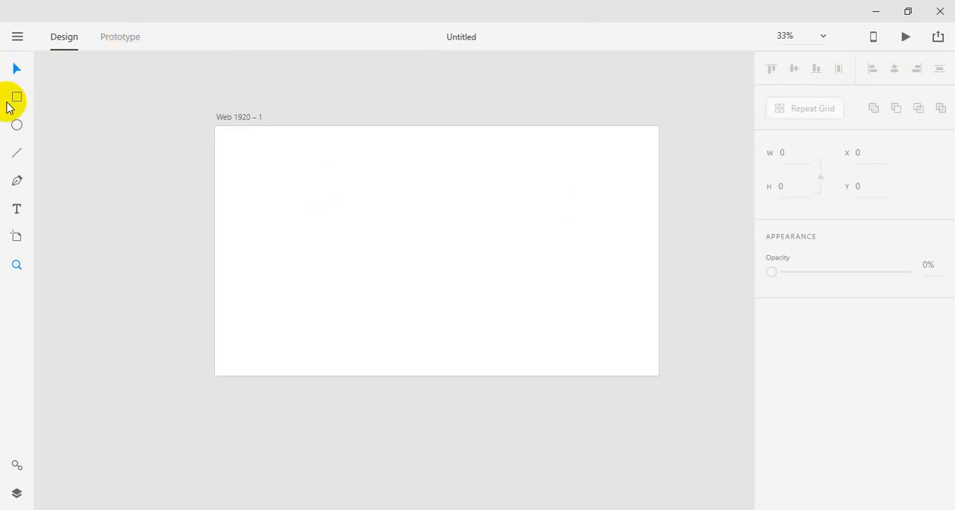
{"action": "mouse_move", "coordinate": [310, 166]}
{"action": "left_mouse_down"}
{"action": "mouse_move", "coordinate": [422, 202]}
{"action": "mouse_move", "coordinate": [326, 171]}
{"action": "mouse_move", "coordinate": [294, 172]}
{"action": "left_mouse_up"}
{"action": "double_click", "coordinate": [231, 123]}
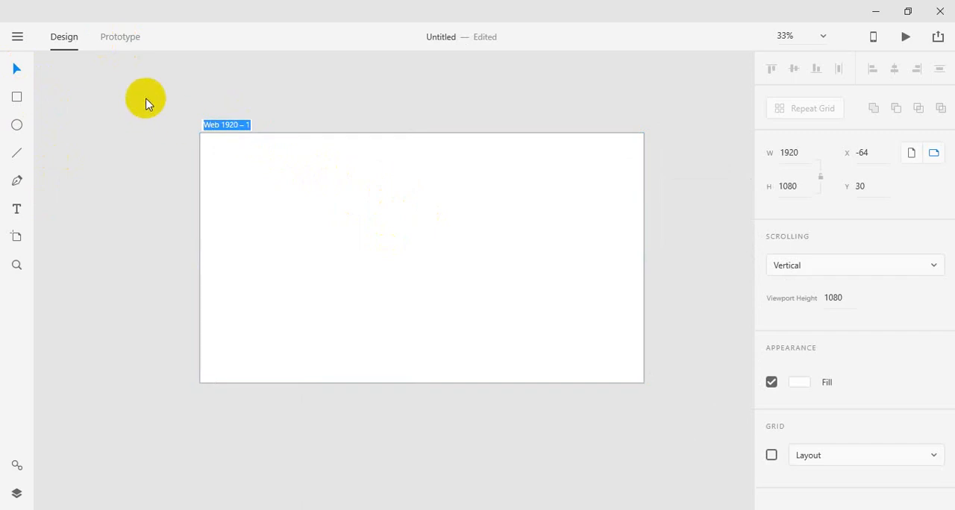
{"action": "left_click", "coordinate": [18, 36]}
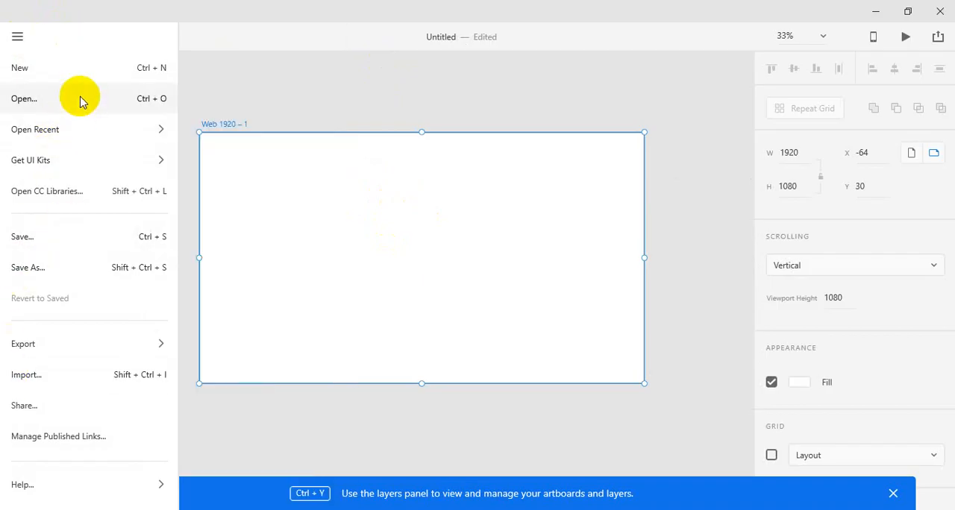
{"action": "mouse_move", "coordinate": [82, 343]}
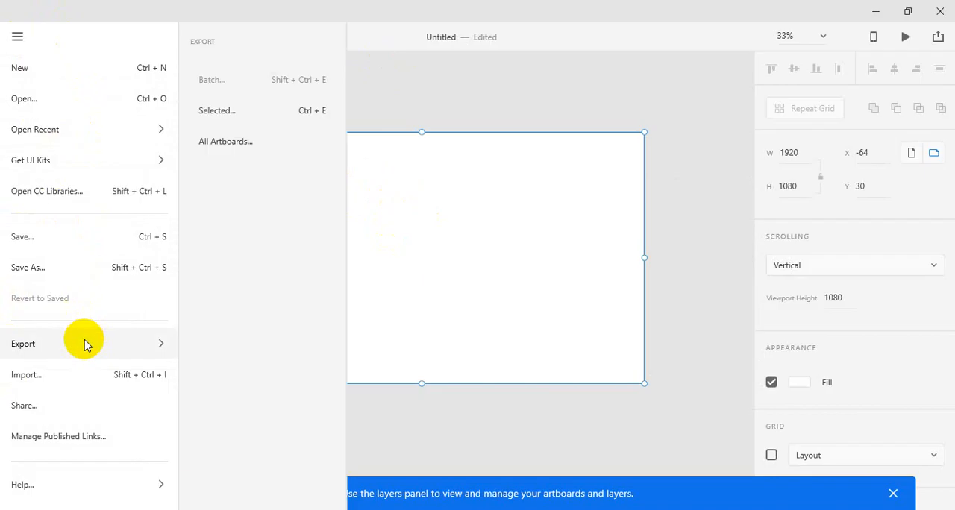
{"action": "mouse_move", "coordinate": [54, 494]}
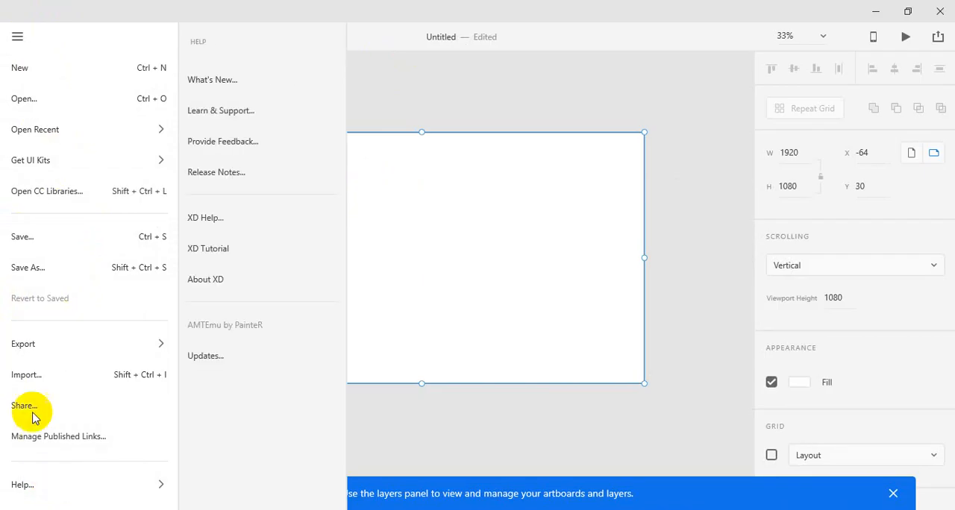
{"action": "mouse_move", "coordinate": [41, 127]}
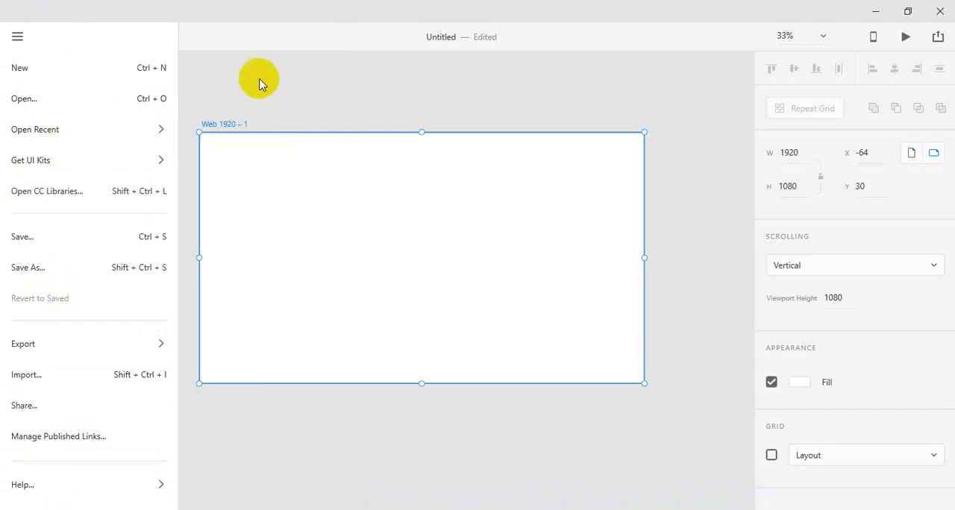
{"action": "left_click", "coordinate": [288, 68]}
{"action": "left_click", "coordinate": [248, 64]}
Step: Switch the artboard's scrolling to None and back to Vertical
{"action": "left_click", "coordinate": [335, 178]}
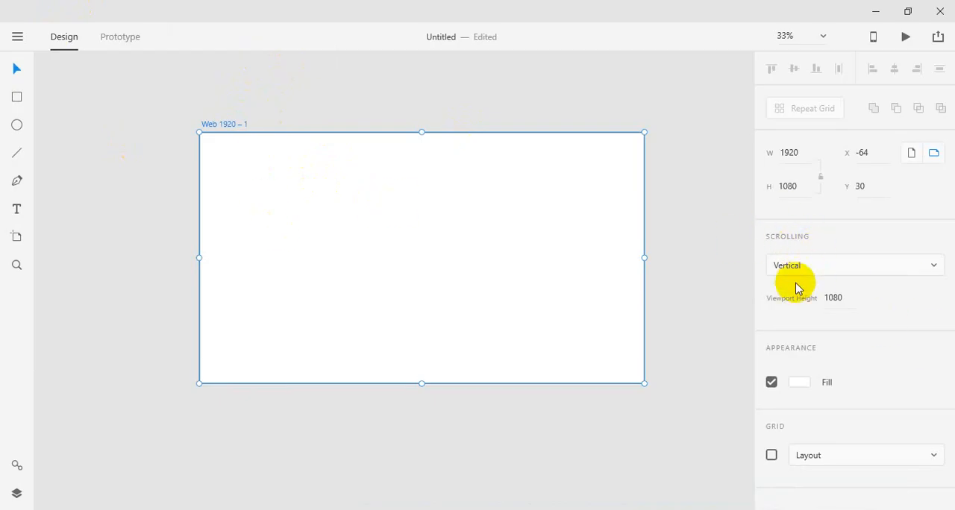
{"action": "left_click", "coordinate": [812, 274]}
{"action": "left_click", "coordinate": [797, 291]}
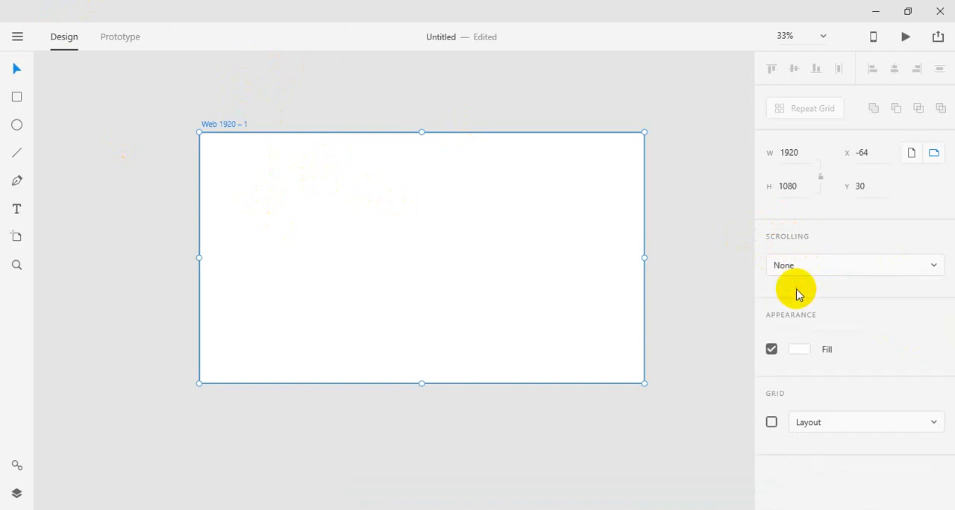
{"action": "left_click", "coordinate": [814, 275]}
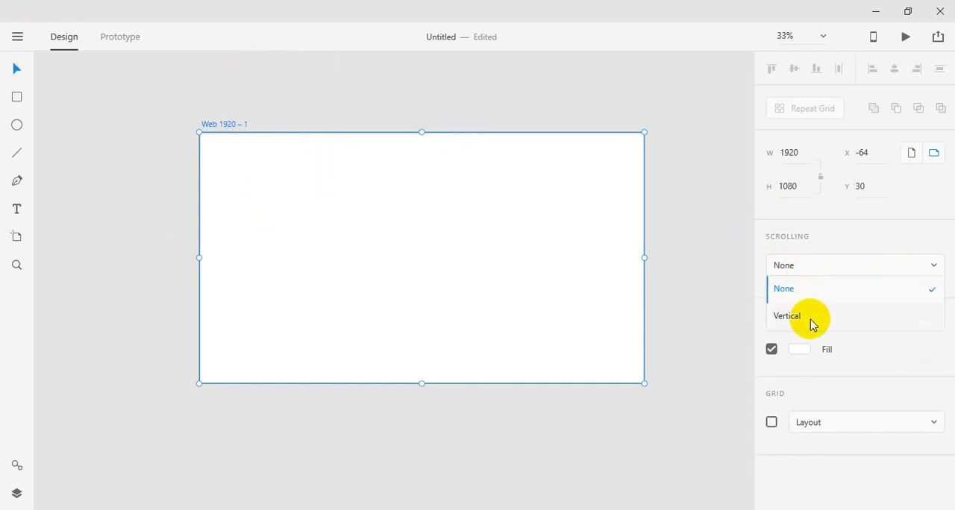
{"action": "left_click", "coordinate": [805, 319]}
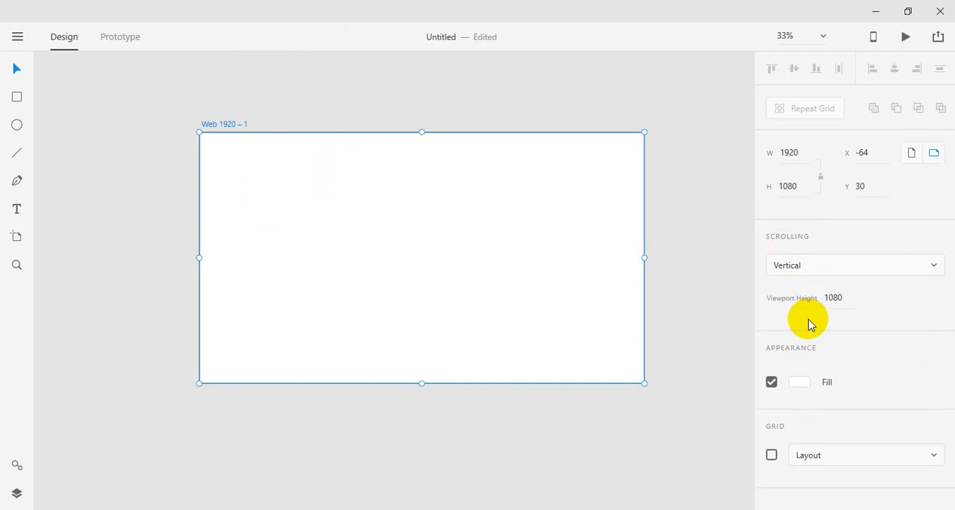
{"action": "left_click", "coordinate": [807, 382]}
{"action": "left_click_drag", "start_coordinate": [700, 320], "coordinate": [500, 253]}
{"action": "left_click", "coordinate": [663, 186]}
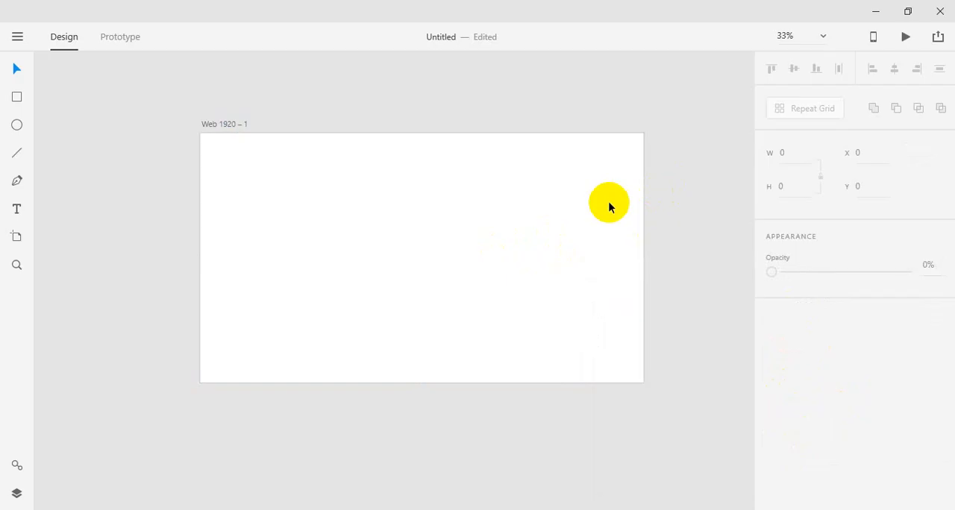
Step: Extend the artboard's lower edge to a height of about 1376 px and undo the resize
{"action": "left_click", "coordinate": [609, 207]}
{"action": "scroll", "coordinate": [424, 382], "scroll_direction": "down", "scroll_amount": 1}
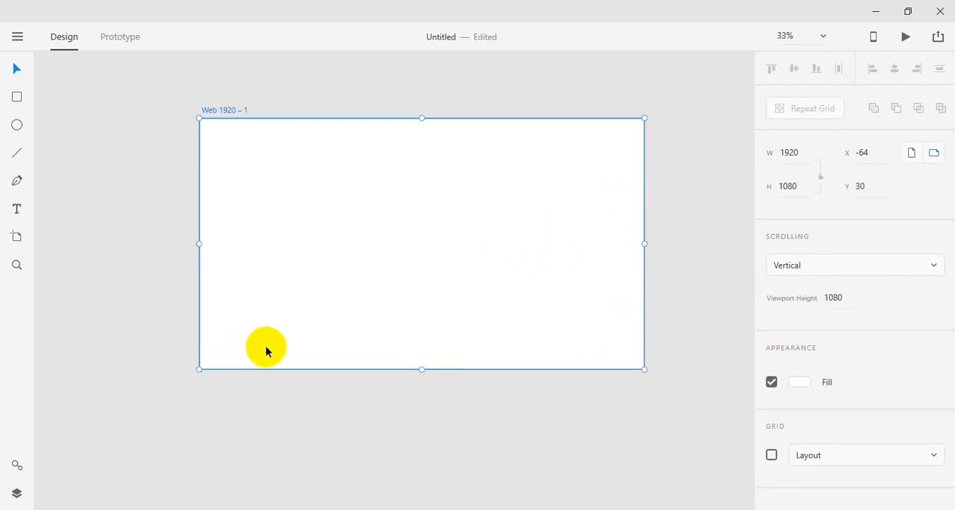
{"action": "left_click_drag", "start_coordinate": [420, 370], "coordinate": [405, 438]}
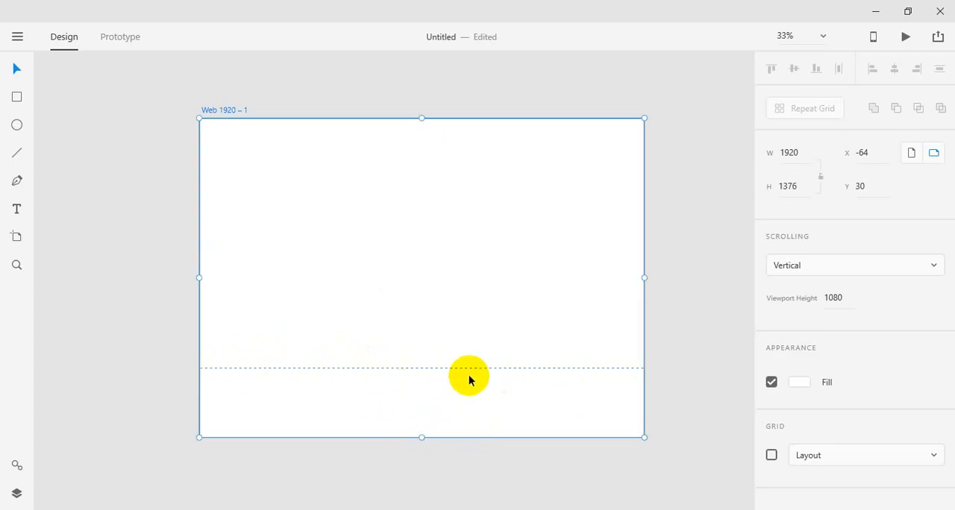
{"action": "key", "text": "ctrl+z"}
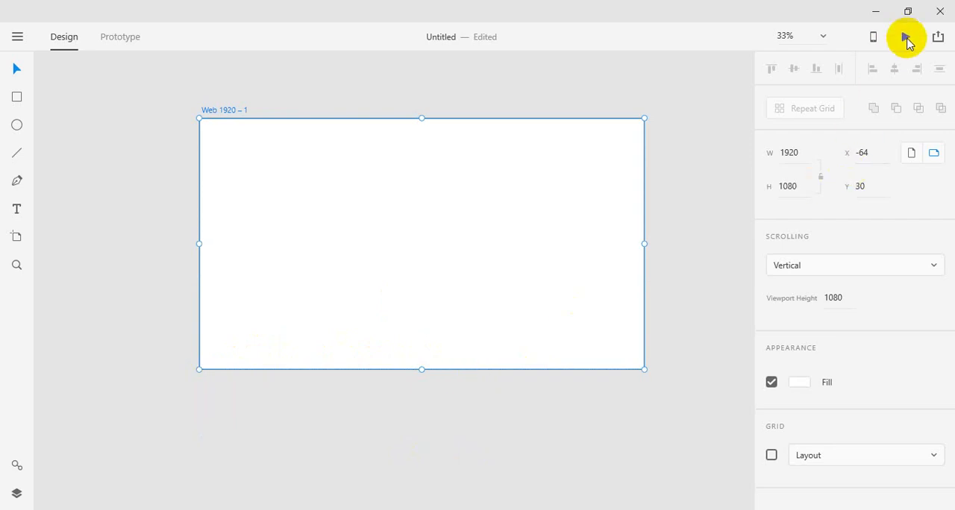
Step: Preview the blank artboard in a maximized preview window and return to the design
{"action": "left_click", "coordinate": [907, 38]}
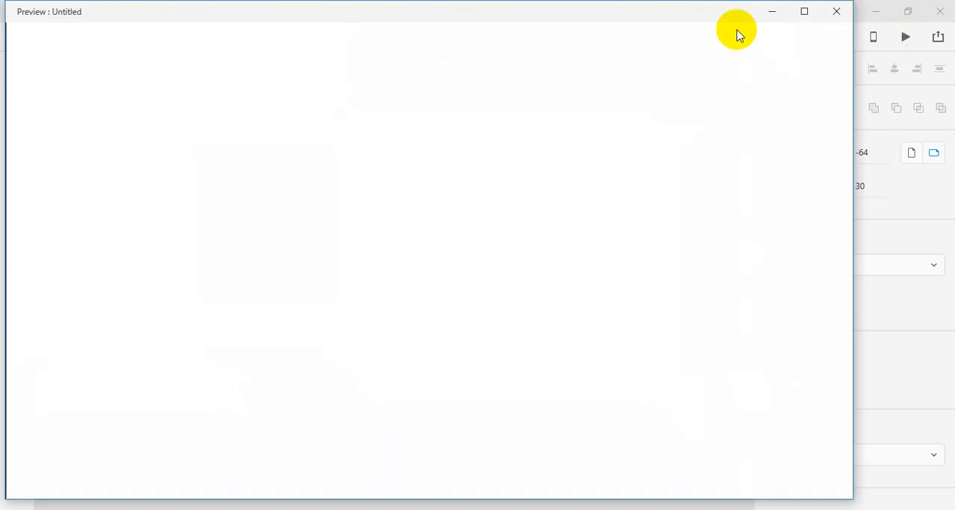
{"action": "left_click", "coordinate": [803, 12]}
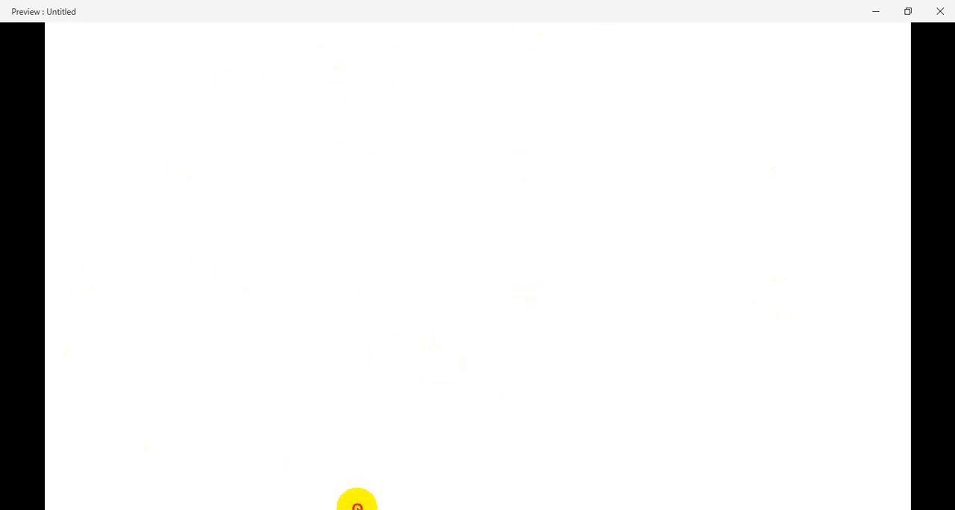
{"action": "left_click", "coordinate": [318, 474]}
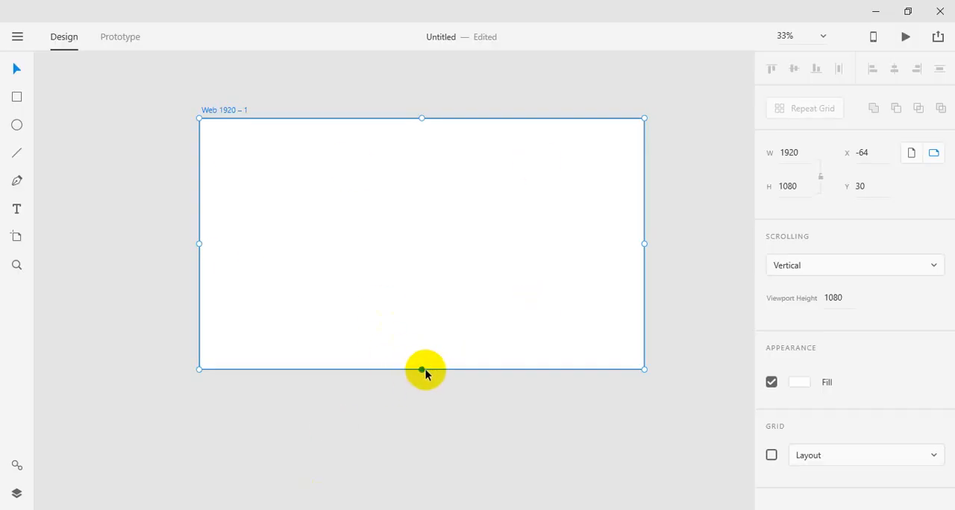
Step: Extend the artboard's lower edge below the viewport line to a height of about 1482 px
{"action": "left_click_drag", "start_coordinate": [422, 369], "coordinate": [392, 461]}
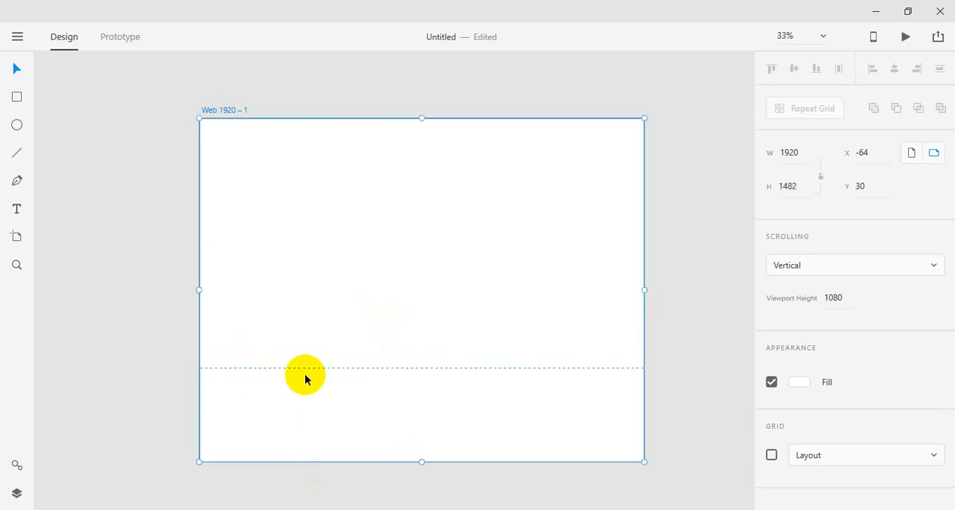
{"action": "left_click", "coordinate": [117, 286]}
Step: Draw a rectangle about 921 × 370 px in the artboard's upper area and fill it with dark red #8D3737
{"action": "left_click", "coordinate": [16, 97]}
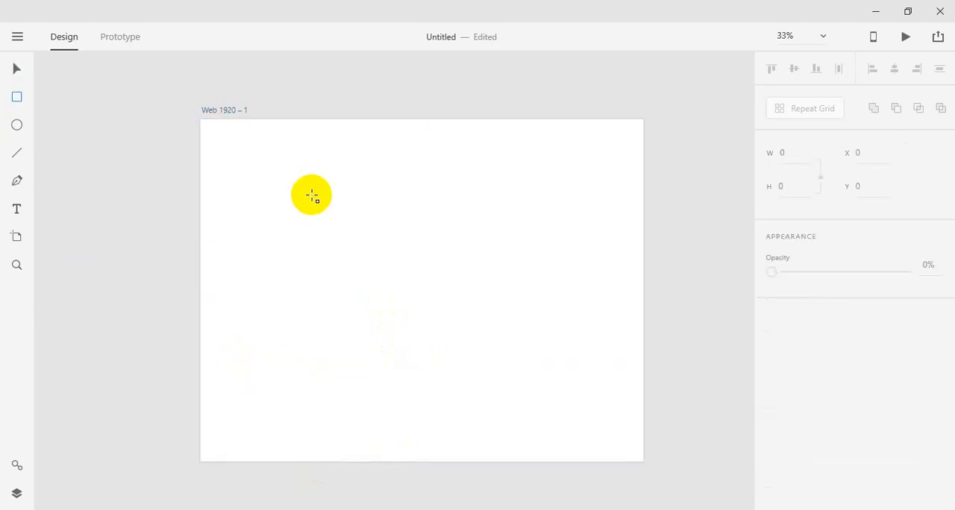
{"action": "mouse_move", "coordinate": [305, 181]}
{"action": "left_mouse_down"}
{"action": "mouse_move", "coordinate": [488, 277]}
{"action": "mouse_move", "coordinate": [518, 267]}
{"action": "left_mouse_up"}
{"action": "left_click", "coordinate": [797, 338]}
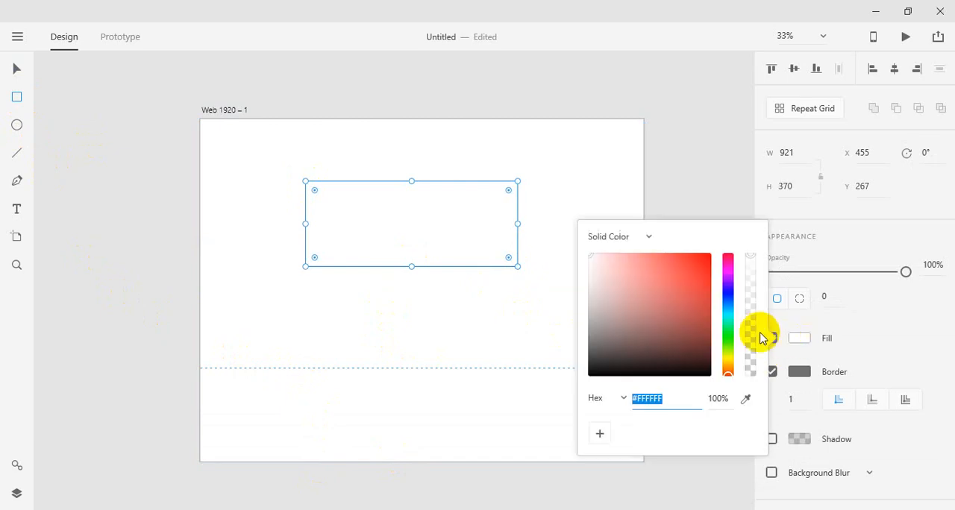
{"action": "left_click", "coordinate": [664, 308]}
{"action": "left_click", "coordinate": [17, 68]}
{"action": "left_click", "coordinate": [550, 300]}
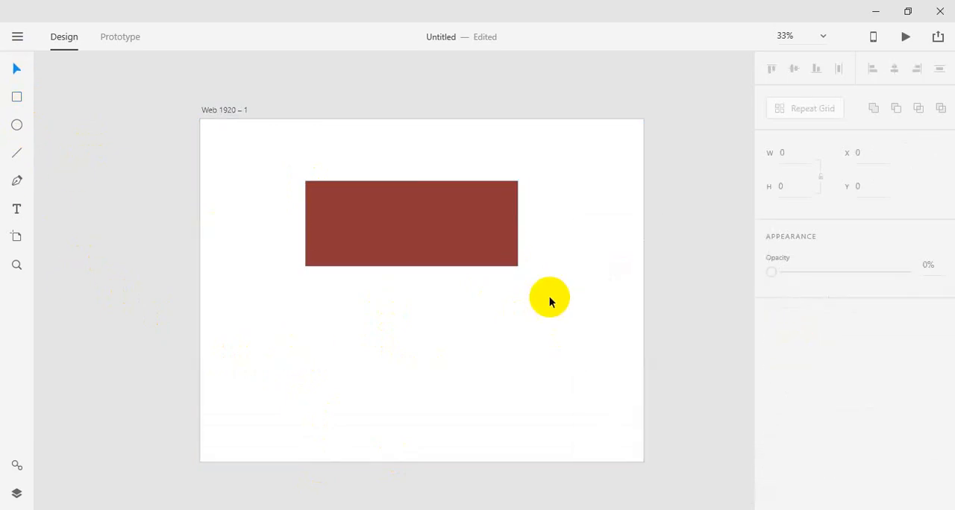
Step: Duplicate the dark red rectangle straight down, placing the copy below the viewport line at about Y 1097
{"action": "left_click", "coordinate": [480, 256]}
{"action": "left_click_drag", "start_coordinate": [432, 253], "coordinate": [400, 431]}
{"action": "key", "text": "ctrl+z"}
{"action": "key", "text": "alt"}
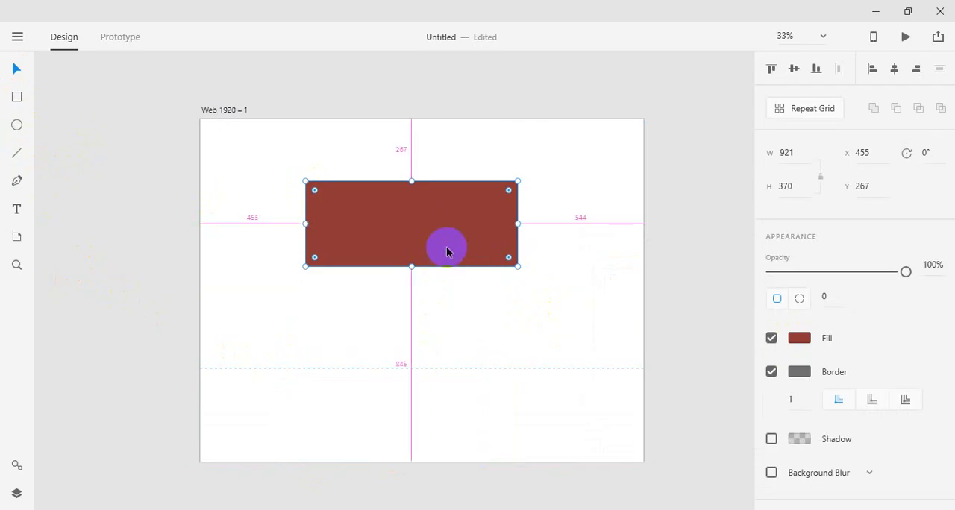
{"action": "left_click_drag", "start_coordinate": [447, 252], "coordinate": [443, 422]}
Step: Change the lower rectangle's fill to bright blue
{"action": "left_click", "coordinate": [799, 338]}
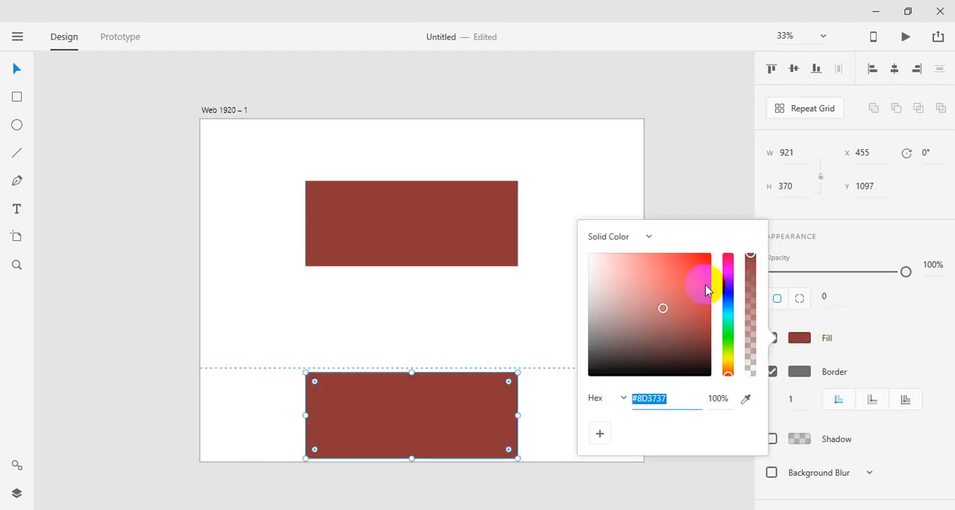
{"action": "left_click_drag", "start_coordinate": [708, 288], "coordinate": [720, 251]}
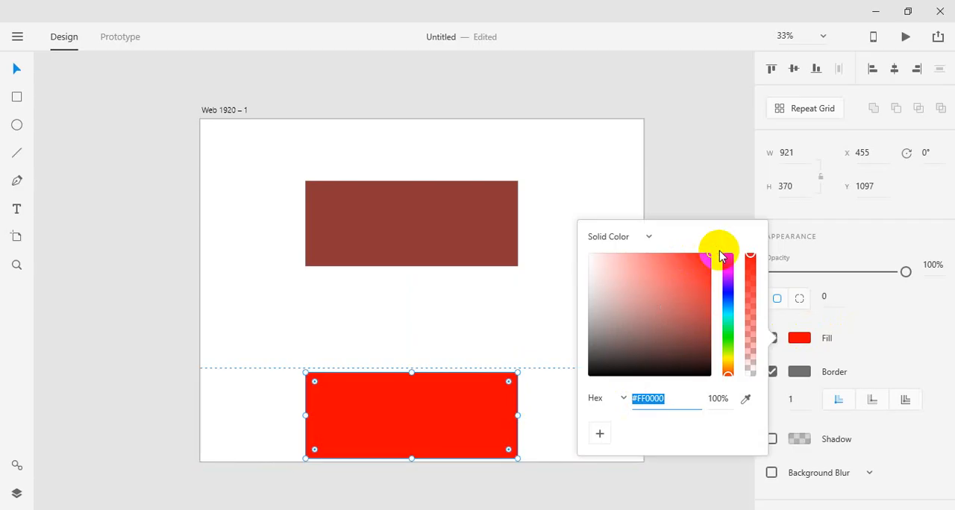
{"action": "left_click_drag", "start_coordinate": [719, 253], "coordinate": [727, 299]}
{"action": "left_click", "coordinate": [712, 148]}
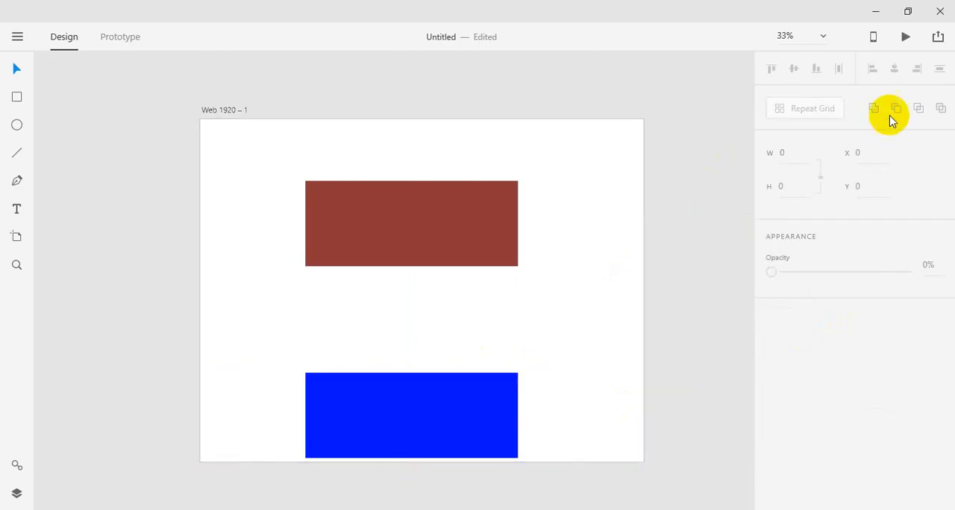
Step: Preview the artboard and scroll vertically between the dark red and blue rectangles
{"action": "left_click", "coordinate": [905, 36]}
{"action": "left_click", "coordinate": [537, 153]}
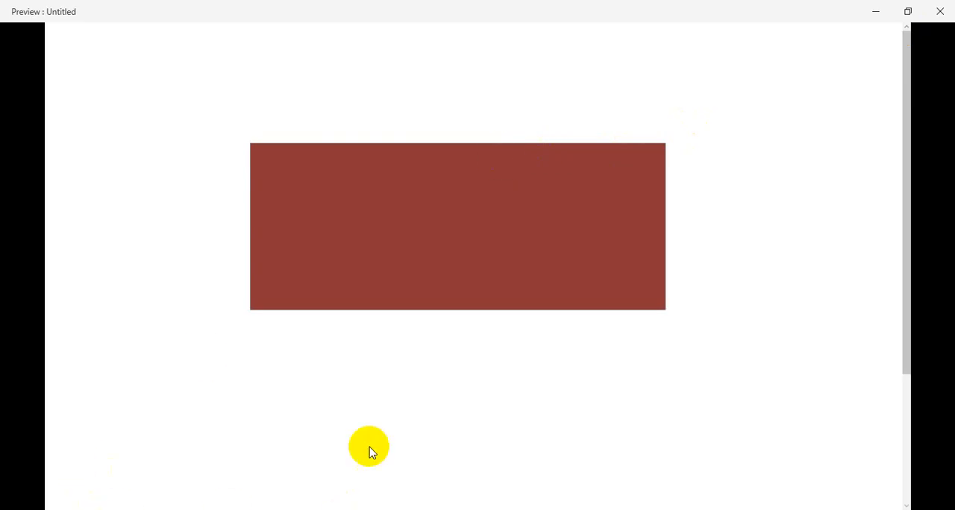
{"action": "scroll", "coordinate": [377, 418], "scroll_direction": "down", "scroll_amount": 2}
{"action": "scroll", "coordinate": [377, 418], "scroll_direction": "down", "scroll_amount": 1}
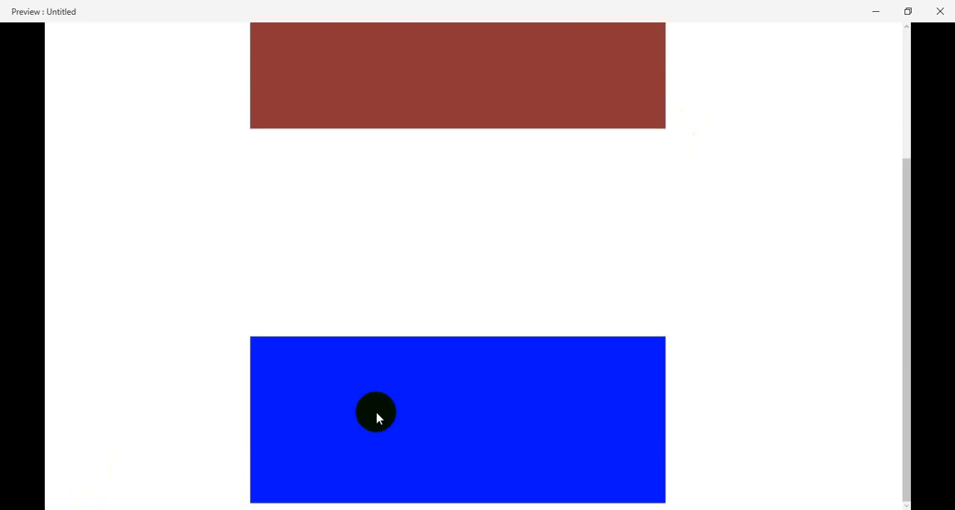
{"action": "scroll", "coordinate": [377, 418], "scroll_direction": "up", "scroll_amount": 3}
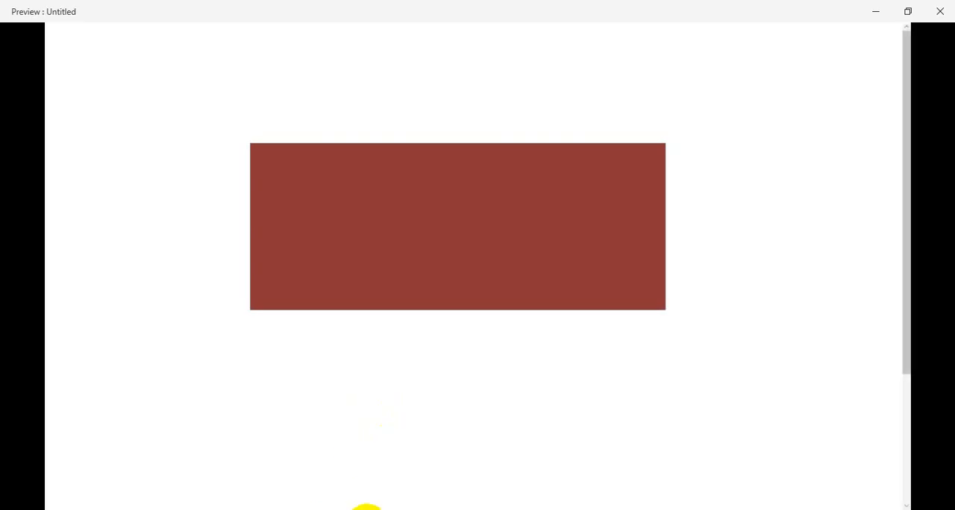
Step: Leave the preview and return to the artboard on the design canvas
{"action": "mouse_move", "coordinate": [341, 480]}
{"action": "left_click", "coordinate": [306, 468]}
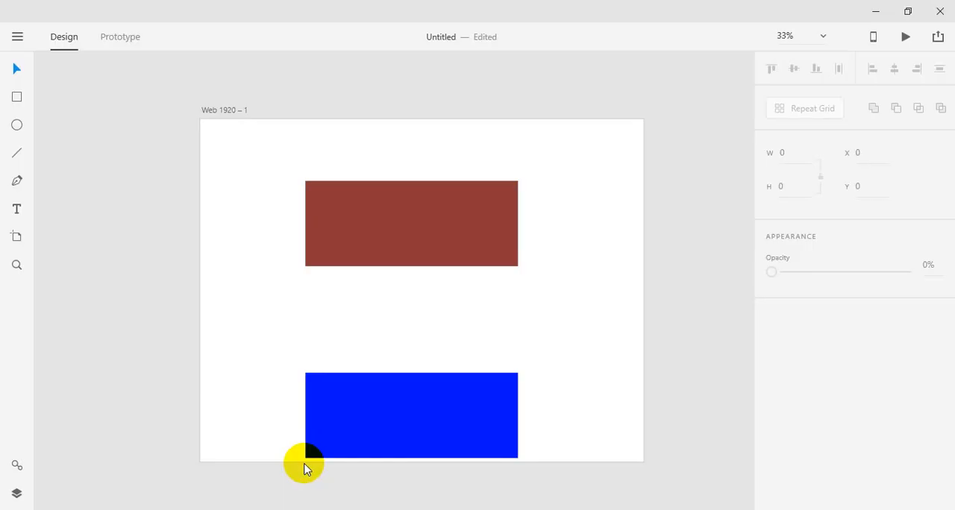
{"action": "left_click", "coordinate": [356, 245]}
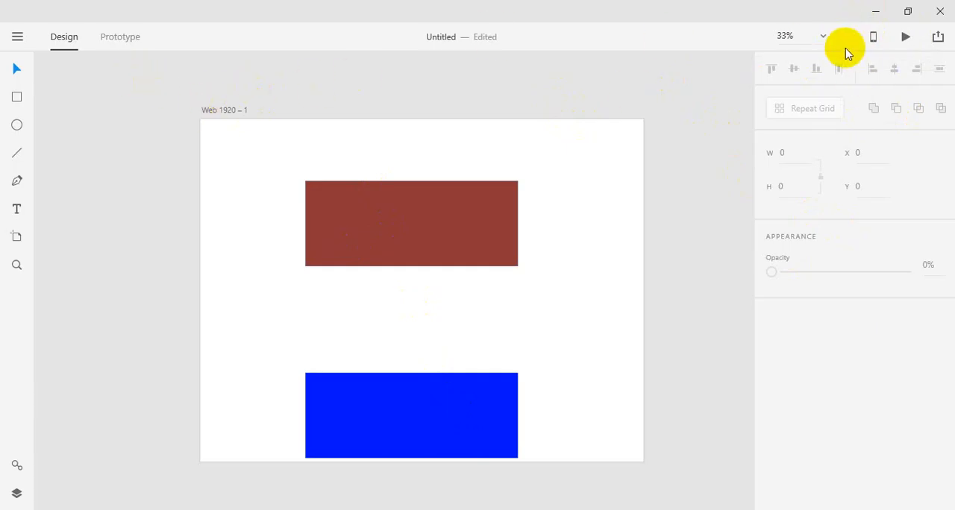
Step: View the canvas at 100%, 50% and 25% zoom, and set a custom zoom of 33%
{"action": "left_click", "coordinate": [825, 37]}
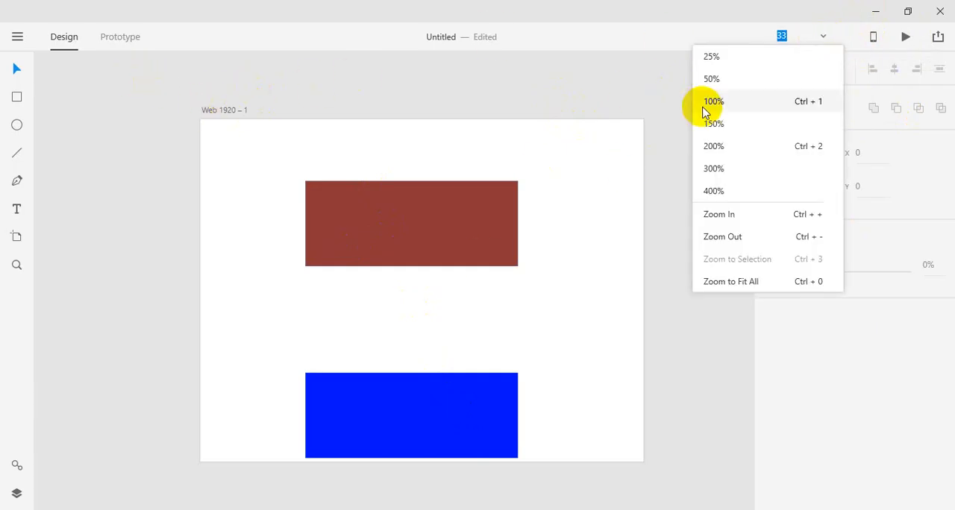
{"action": "left_click", "coordinate": [705, 109]}
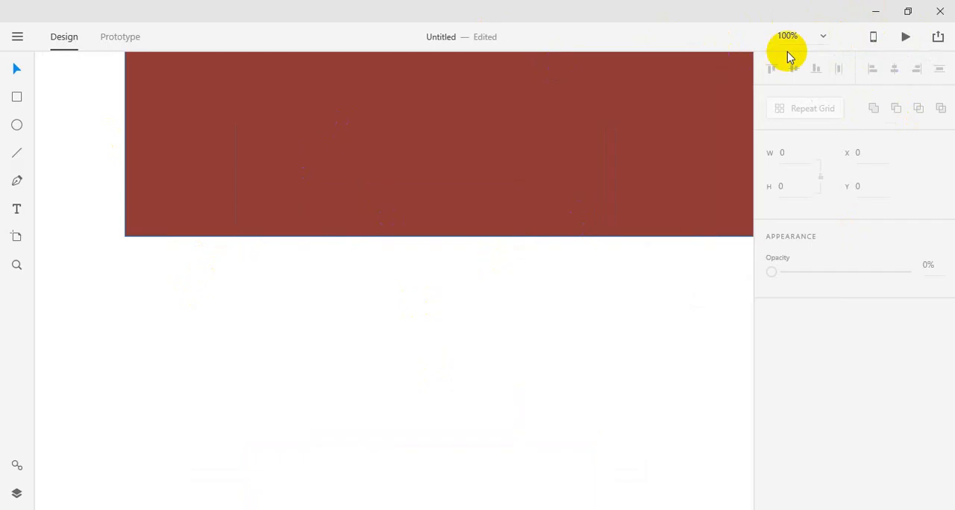
{"action": "left_click", "coordinate": [820, 38]}
{"action": "left_click", "coordinate": [759, 79]}
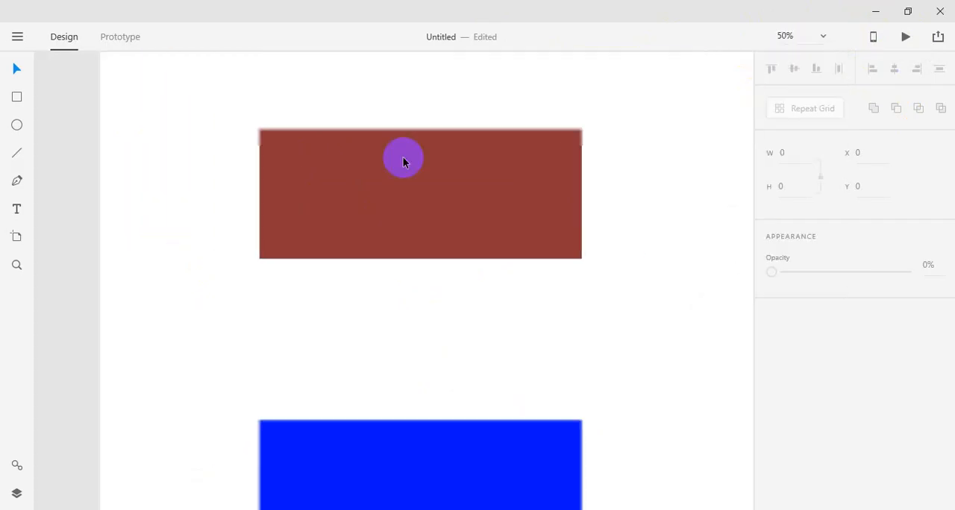
{"action": "left_click", "coordinate": [820, 37]}
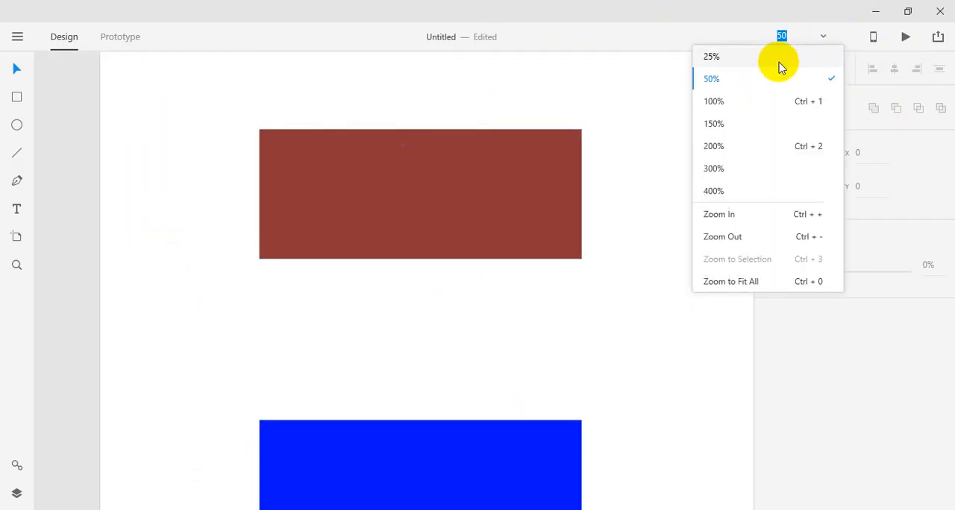
{"action": "left_click", "coordinate": [779, 63]}
{"action": "left_click", "coordinate": [803, 40]}
{"action": "type", "text": "33"}
{"action": "key", "text": "Return"}
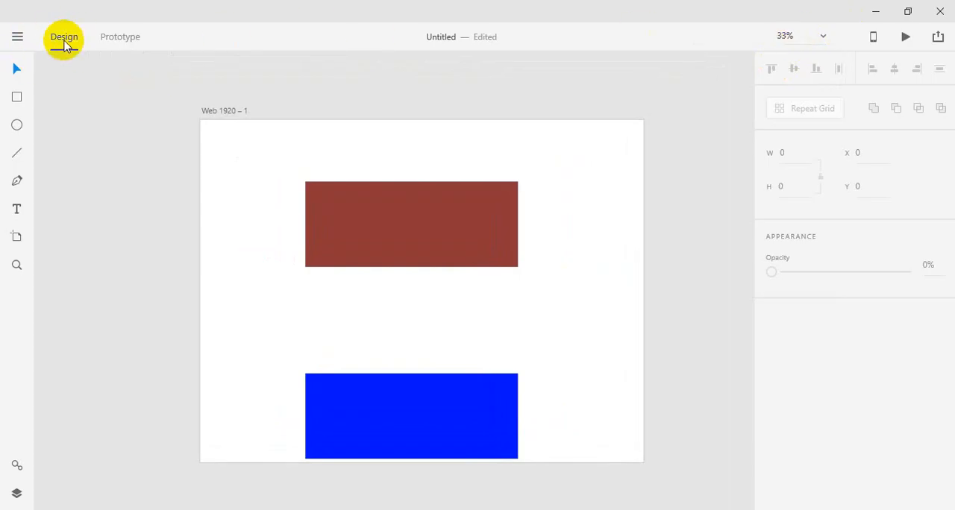
Step: Look at the Prototype workspace and return to Design mode
{"action": "left_click", "coordinate": [107, 41]}
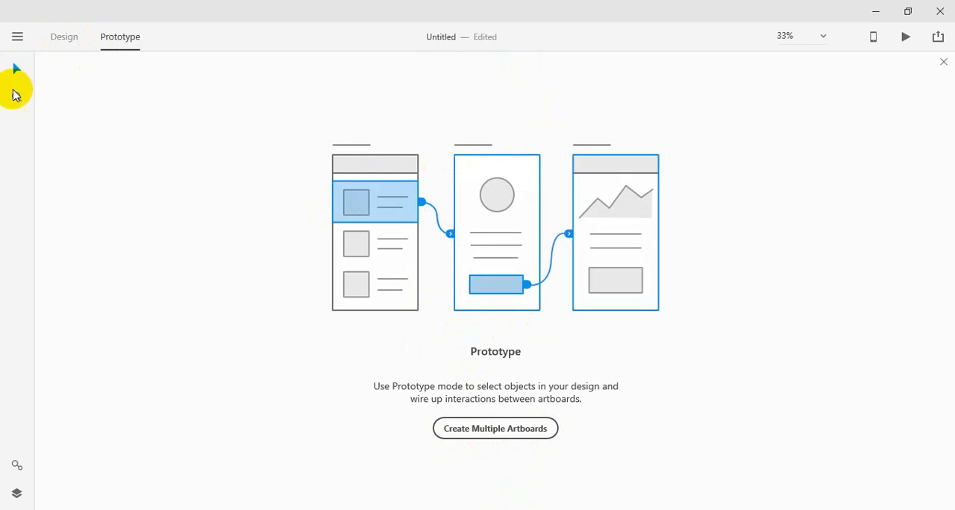
{"action": "left_click", "coordinate": [53, 37]}
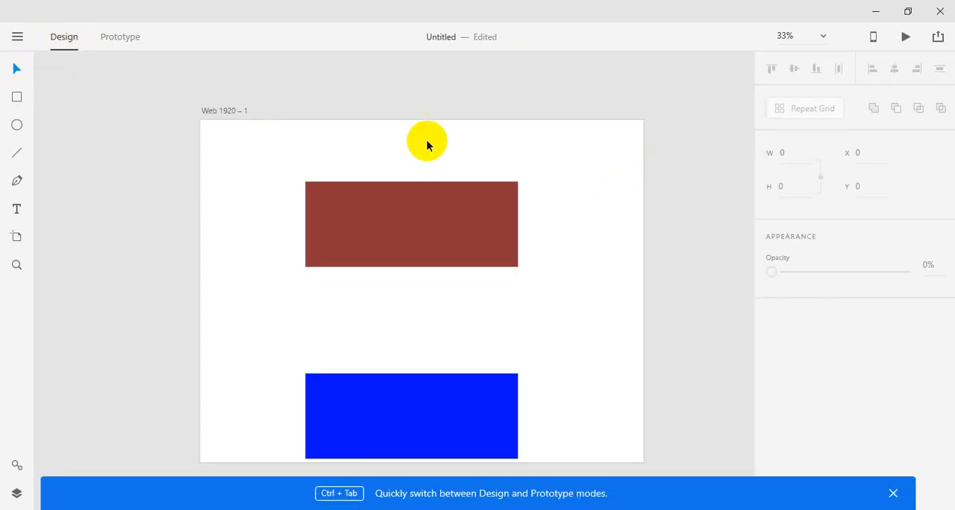
Step: Move the blue rectangle slightly up to Y 1079, aligned with the artboard's viewport line
{"action": "mouse_move", "coordinate": [350, 393]}
{"action": "left_mouse_down"}
{"action": "mouse_move", "coordinate": [384, 375]}
{"action": "mouse_move", "coordinate": [367, 397]}
{"action": "left_mouse_up"}
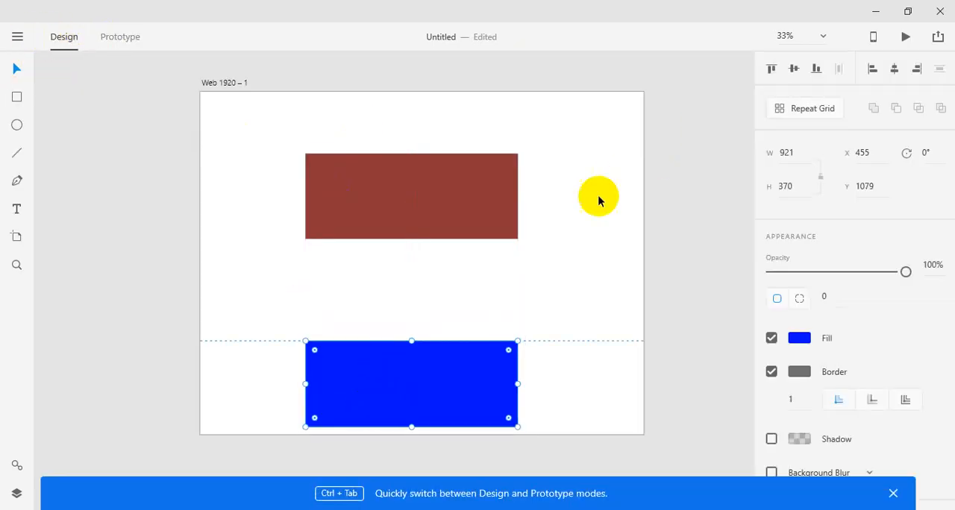
{"action": "left_click", "coordinate": [628, 194]}
{"action": "key", "text": "ctrl+minus"}
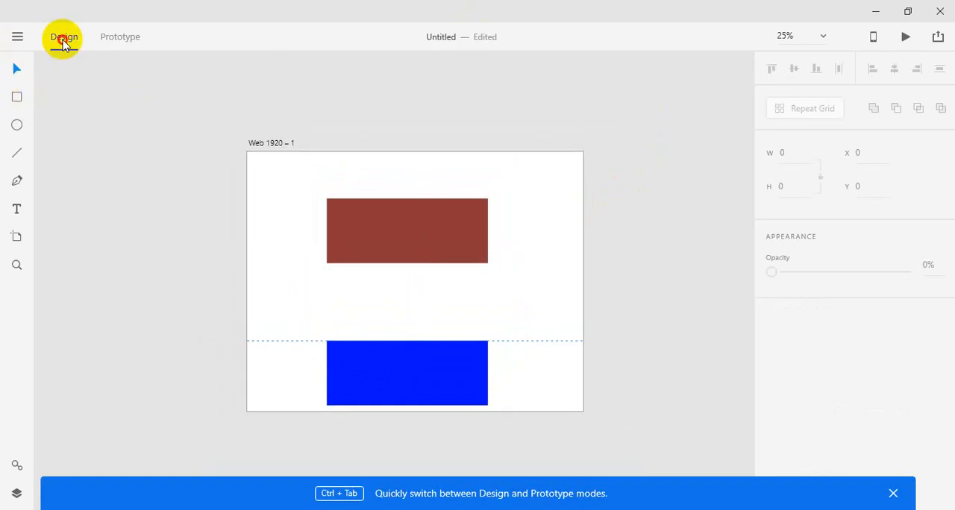
Step: Examine the Prototype mode switch, the file commands and the artboard device presets, ending in Design mode
{"action": "left_click", "coordinate": [104, 37]}
{"action": "left_click", "coordinate": [65, 37]}
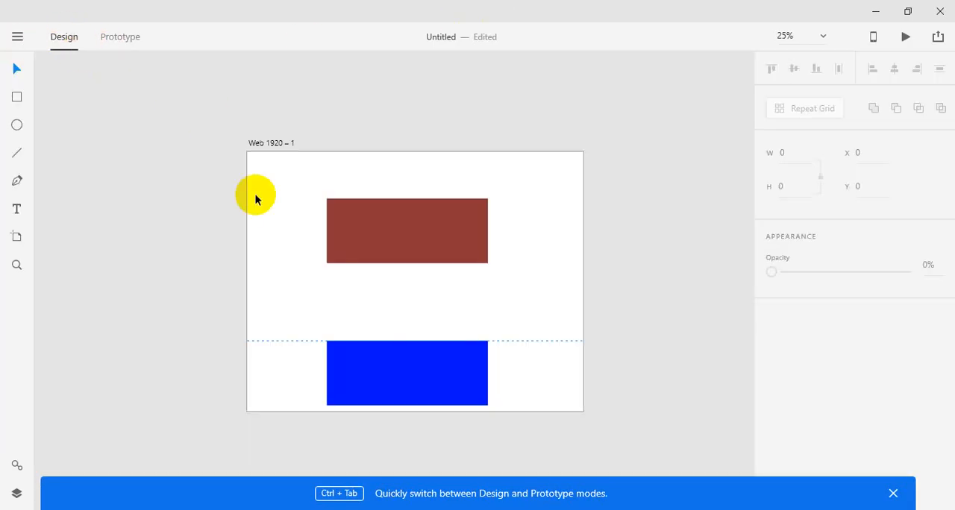
{"action": "left_click", "coordinate": [18, 37]}
{"action": "left_click", "coordinate": [17, 36]}
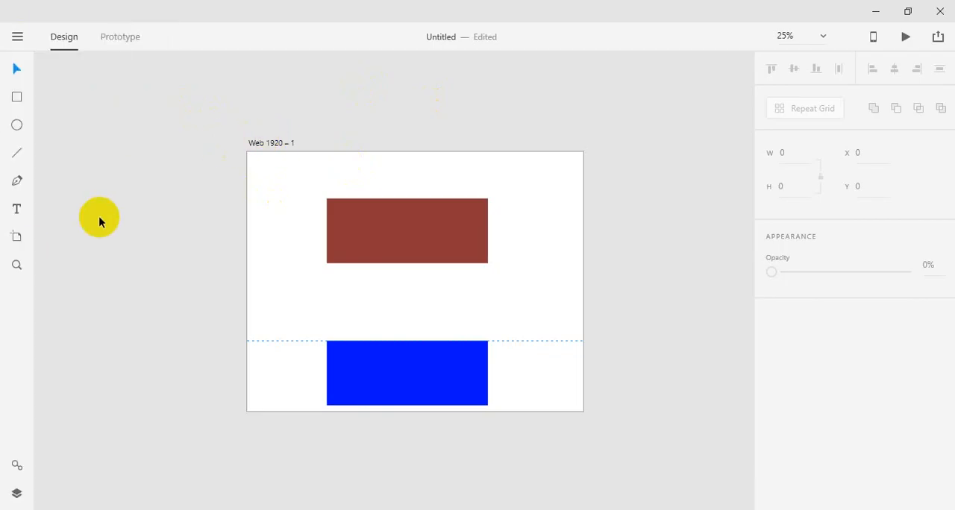
{"action": "left_click", "coordinate": [17, 239]}
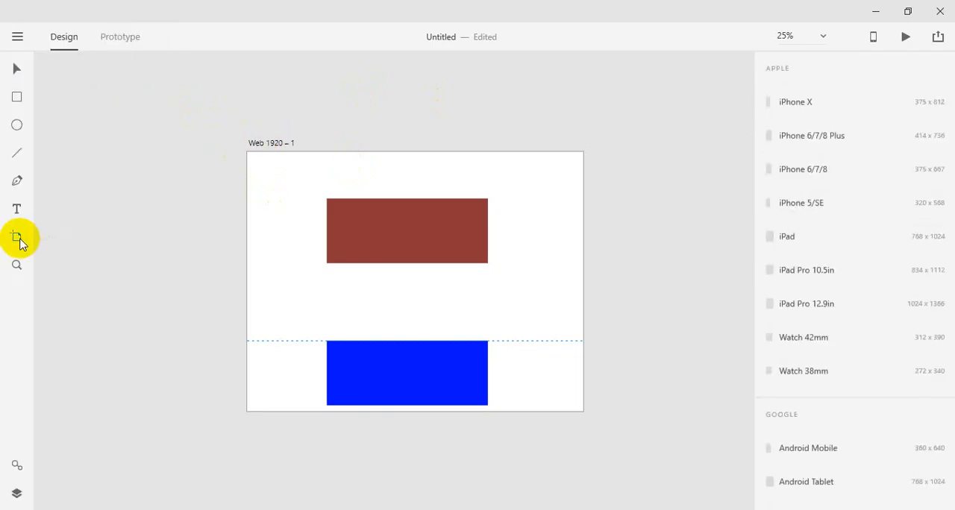
{"action": "left_click", "coordinate": [16, 69]}
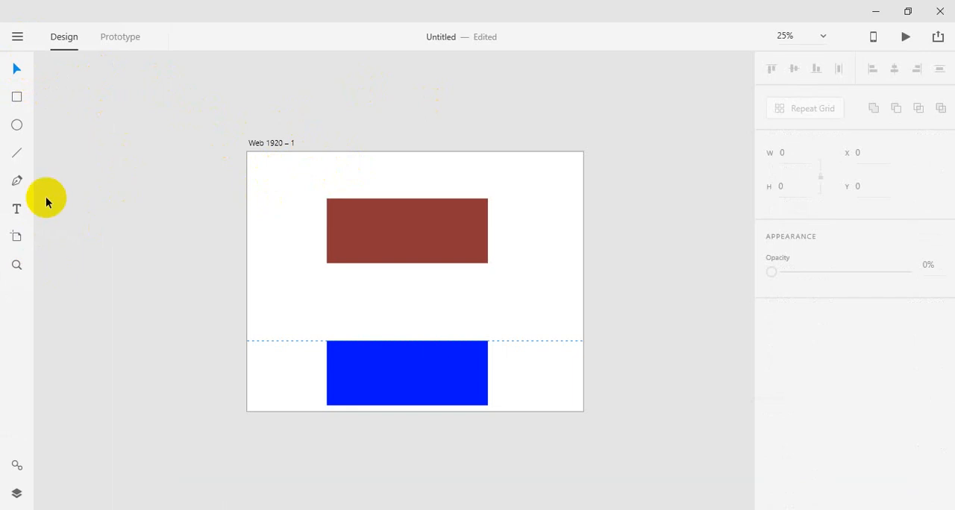
{"action": "left_click", "coordinate": [18, 36]}
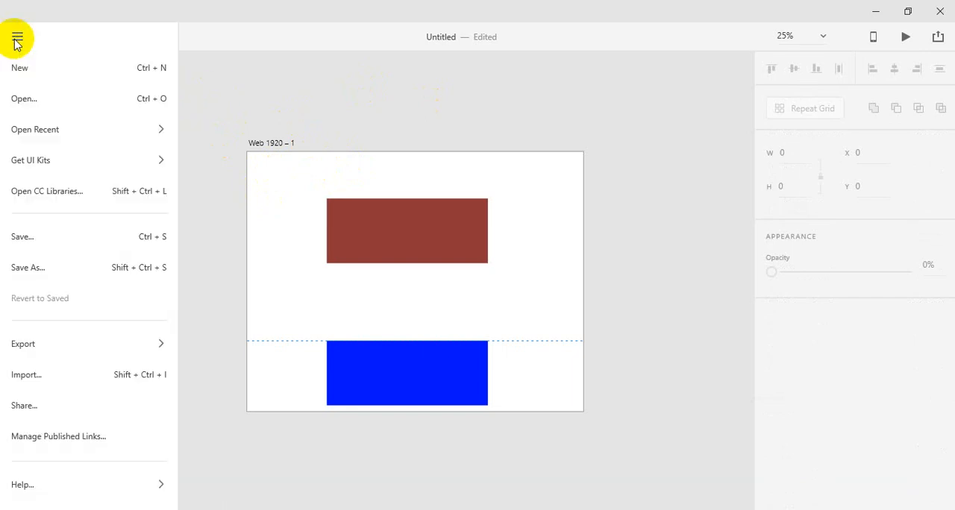
{"action": "left_click", "coordinate": [319, 147]}
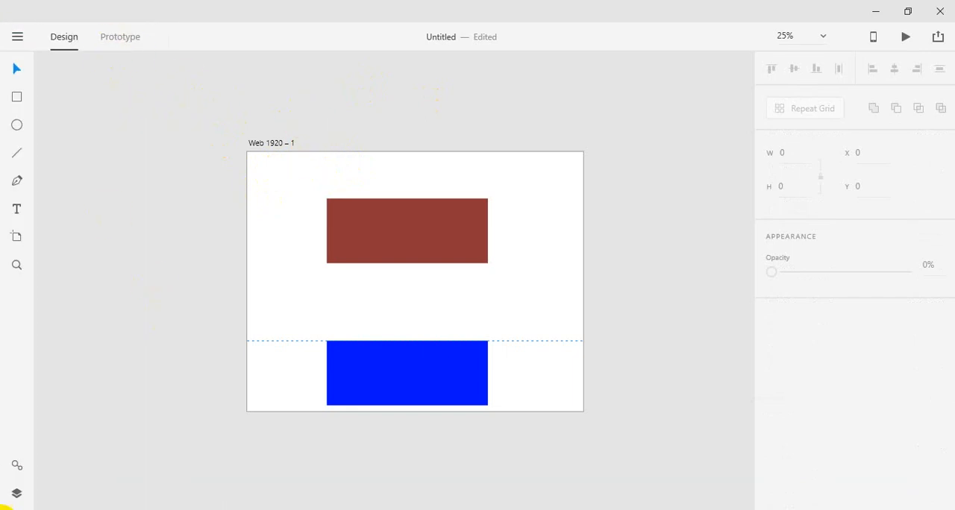
Step: Show the document's layers list beside the canvas
{"action": "left_click", "coordinate": [21, 493]}
{"action": "left_click", "coordinate": [545, 267]}
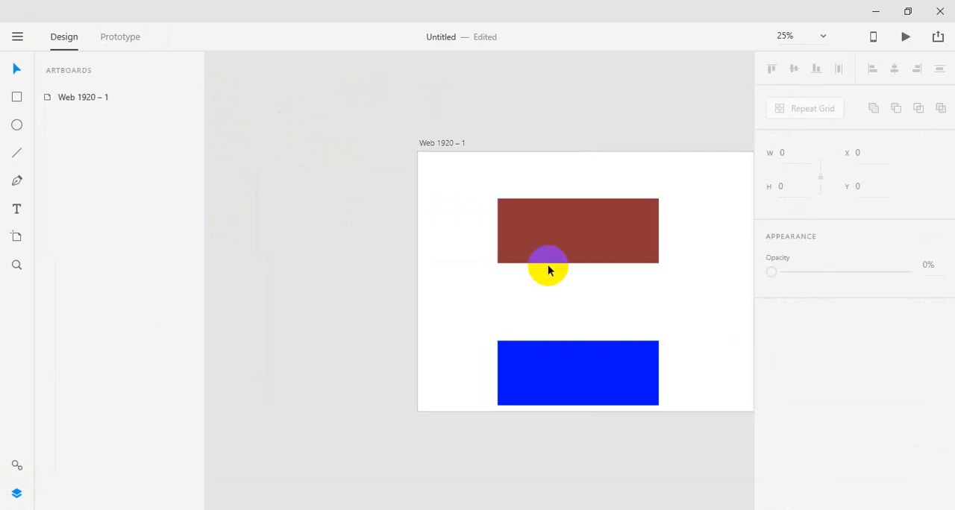
{"action": "left_click_drag", "start_coordinate": [433, 196], "coordinate": [348, 171]}
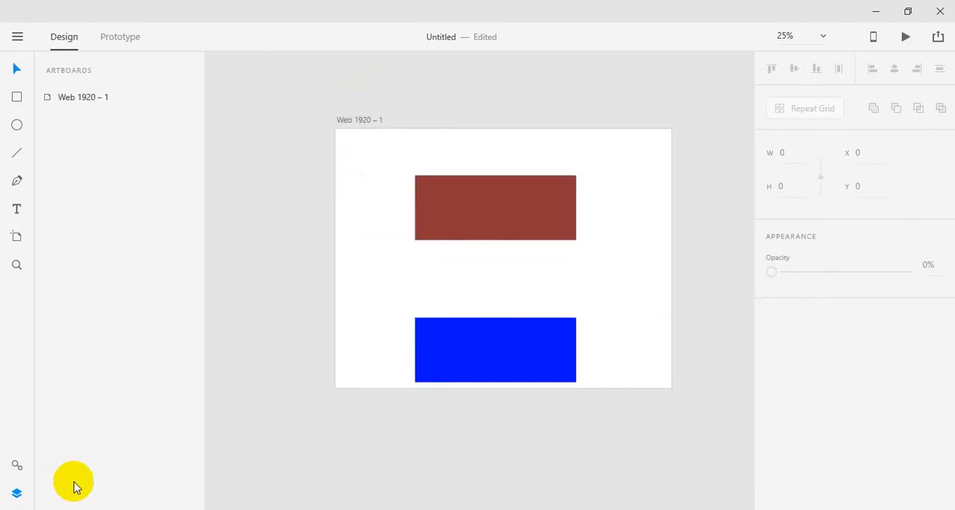
{"action": "left_click", "coordinate": [16, 494]}
{"action": "left_click", "coordinate": [18, 495]}
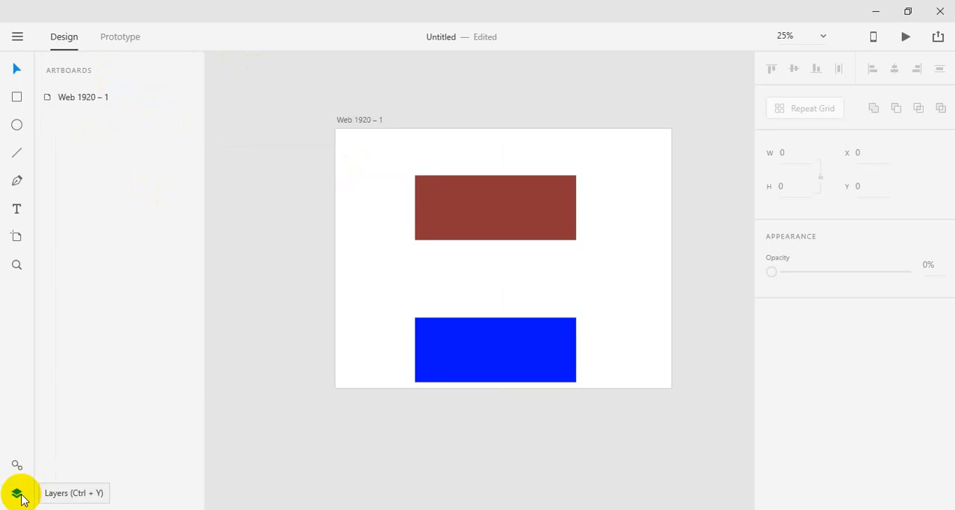
Step: Rename the Web 1920 – 1 artboard as Home Page
{"action": "left_click", "coordinate": [93, 101]}
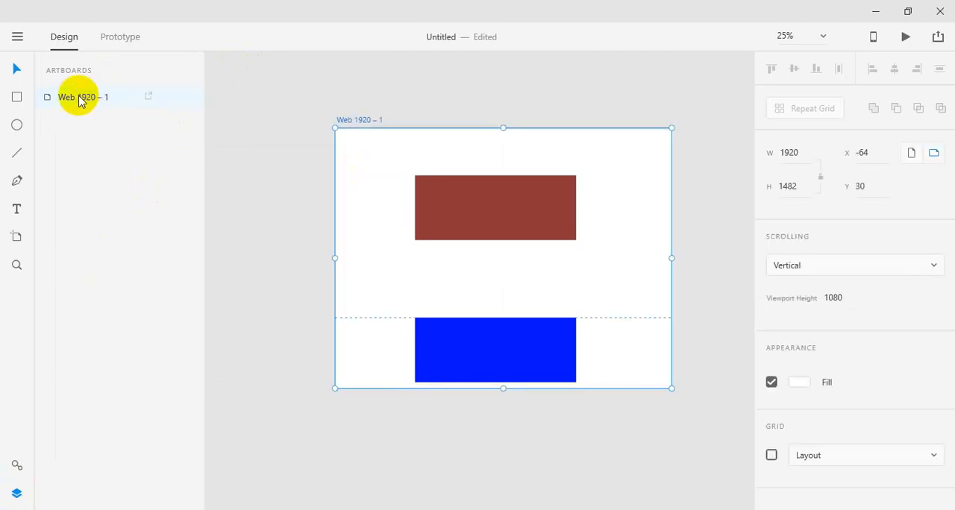
{"action": "double_click", "coordinate": [87, 102]}
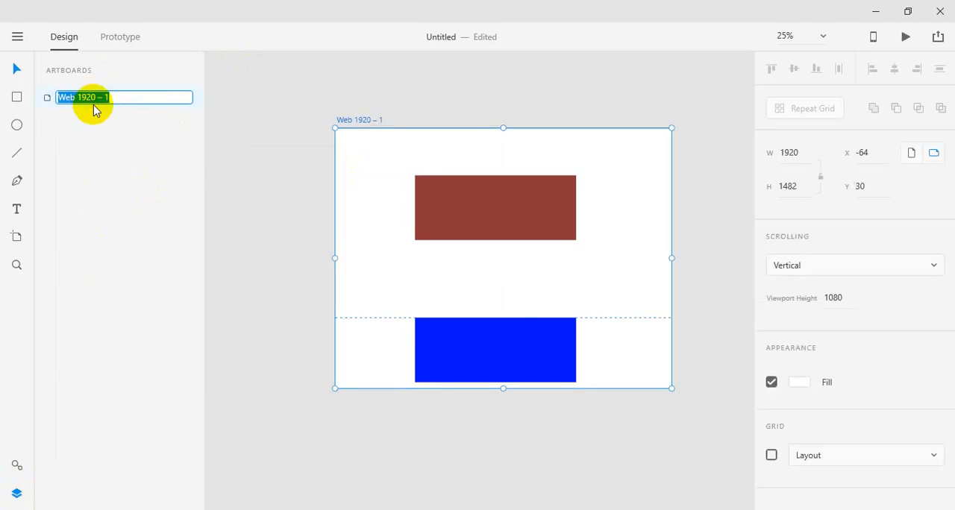
{"action": "type", "text": "Home Page"}
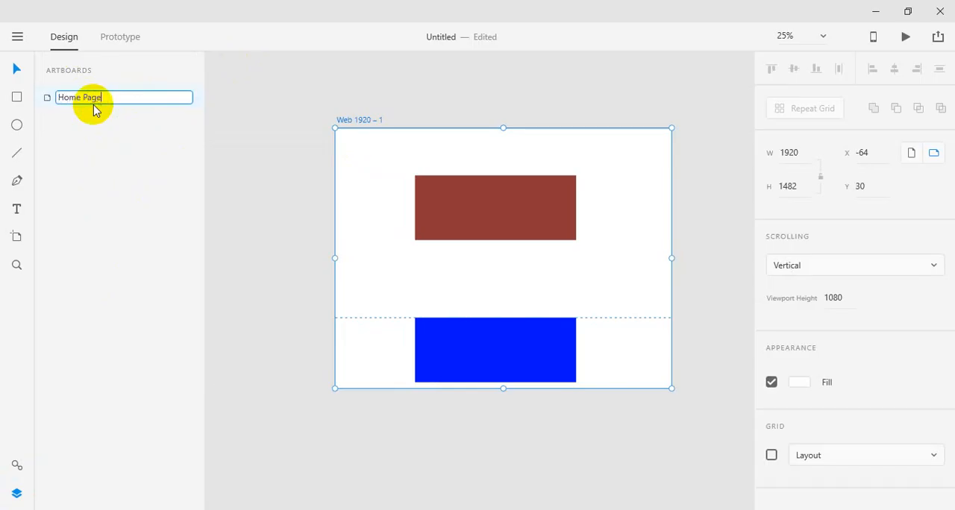
{"action": "key", "text": "Escape"}
{"action": "left_click", "coordinate": [235, 163]}
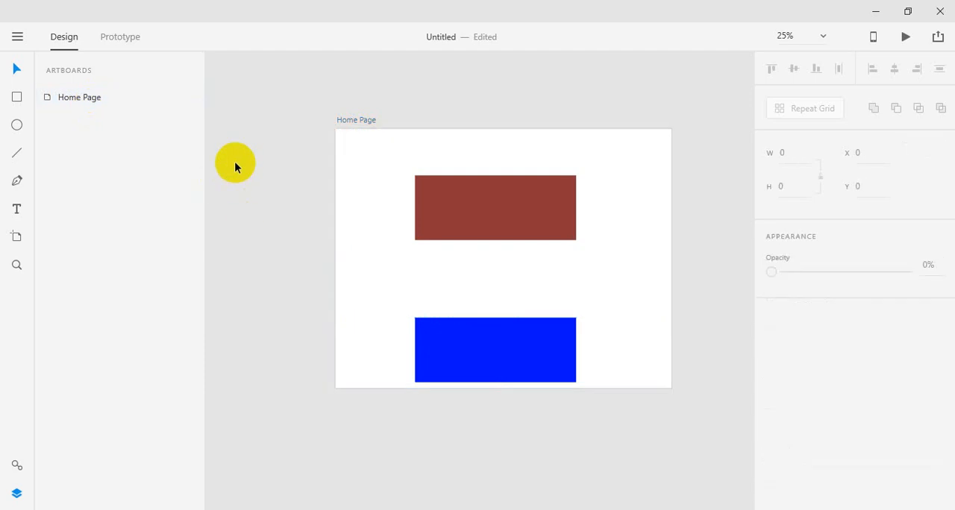
Step: Duplicate the Home Page artboard with its contents
{"action": "left_click", "coordinate": [94, 92]}
{"action": "right_click", "coordinate": [95, 95]}
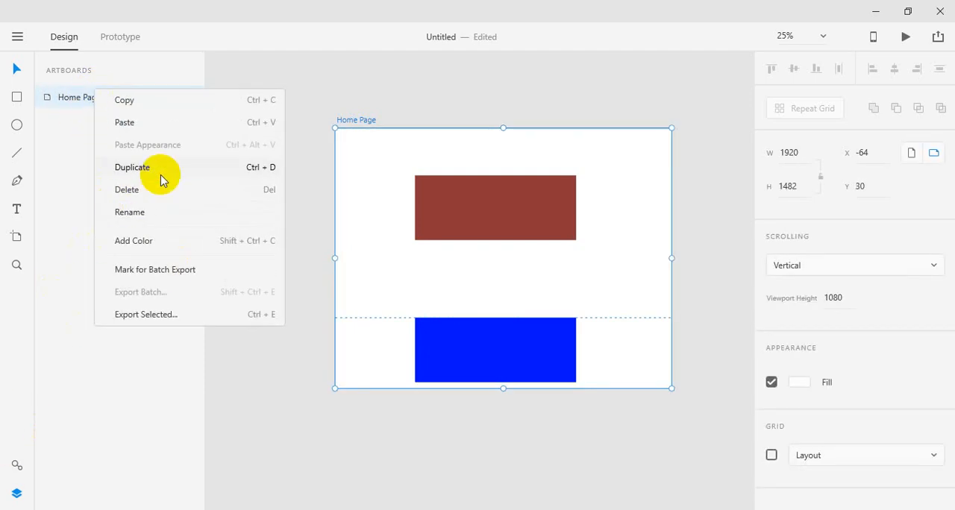
{"action": "left_click", "coordinate": [158, 171]}
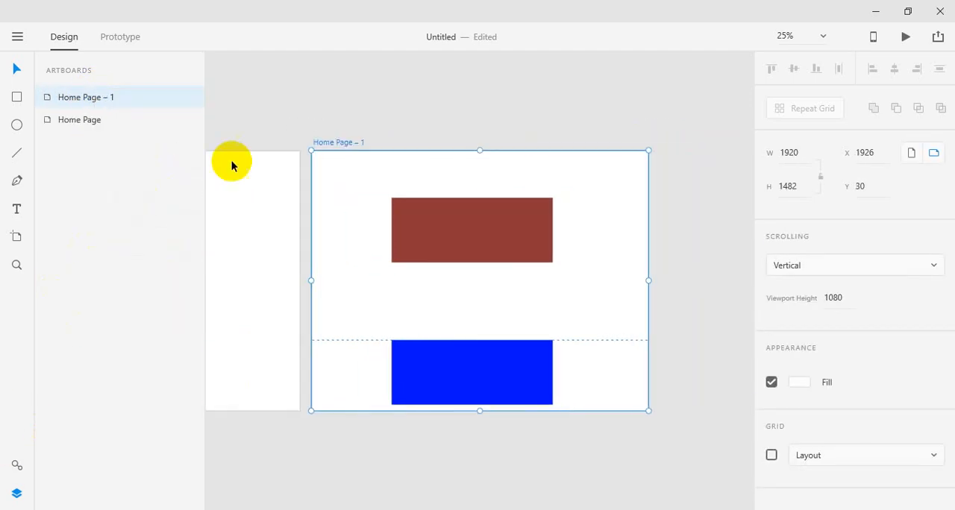
{"action": "left_click", "coordinate": [452, 108]}
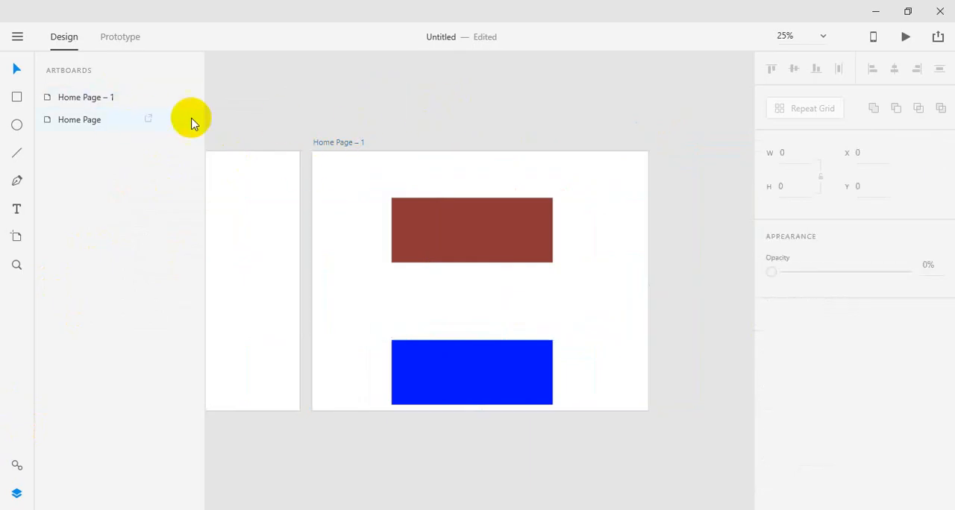
Step: Rename the duplicated artboard as About Page
{"action": "double_click", "coordinate": [107, 98]}
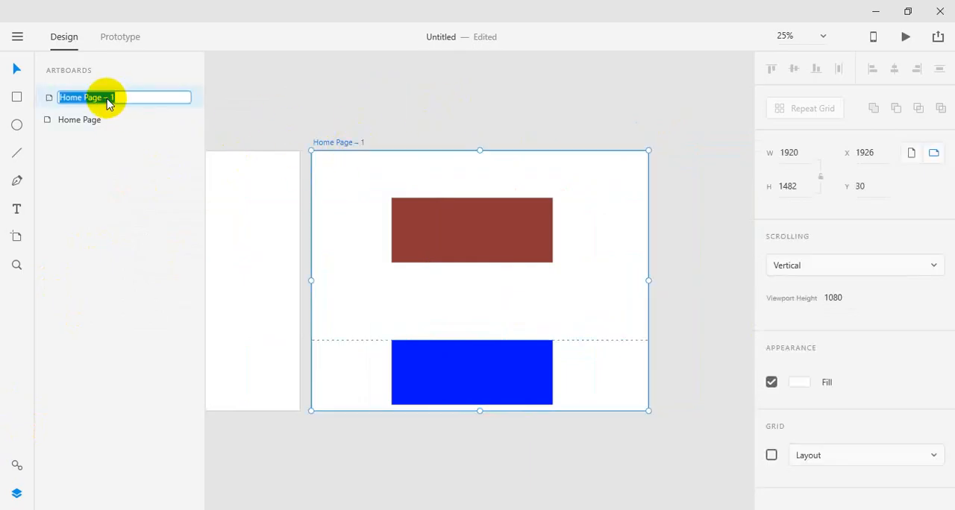
{"action": "type", "text": "Ab"}
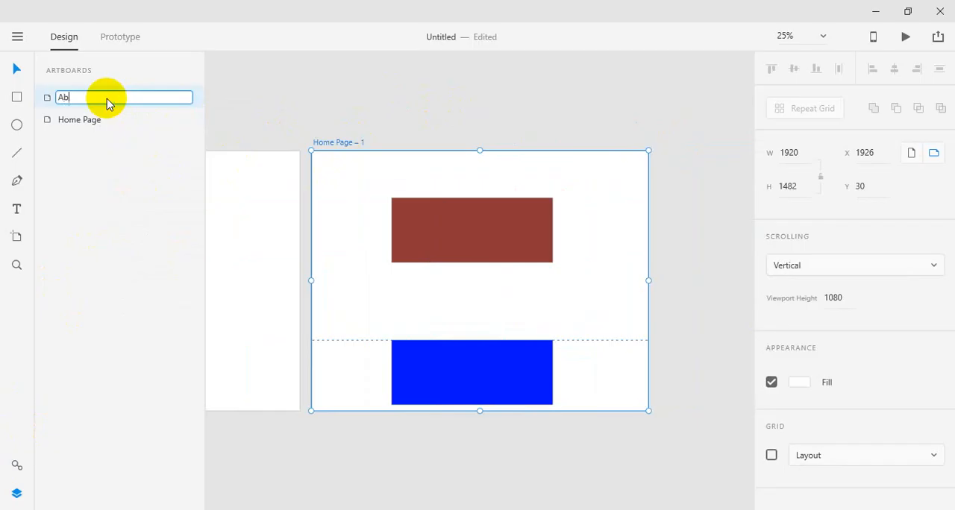
{"action": "type", "text": "out Page"}
{"action": "key", "text": "Return"}
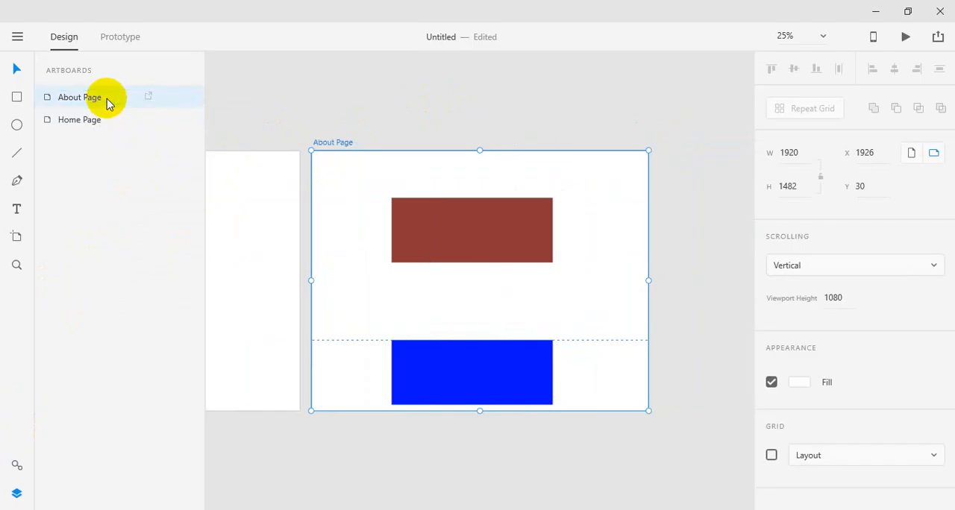
{"action": "left_click", "coordinate": [267, 125]}
Step: Delete the blue rectangle from both the About Page and Home Page artboards
{"action": "left_click_drag", "start_coordinate": [446, 200], "coordinate": [620, 97]}
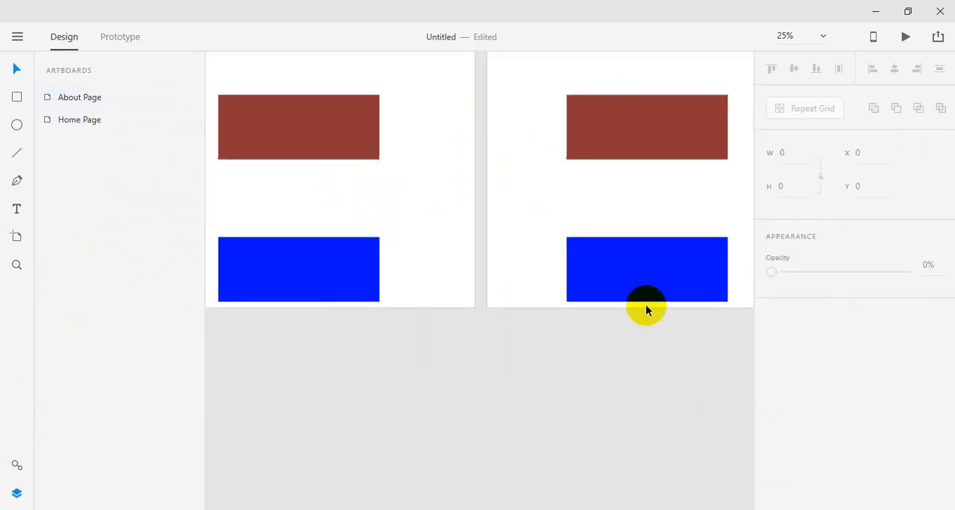
{"action": "left_click", "coordinate": [680, 259]}
{"action": "key", "text": "Delete"}
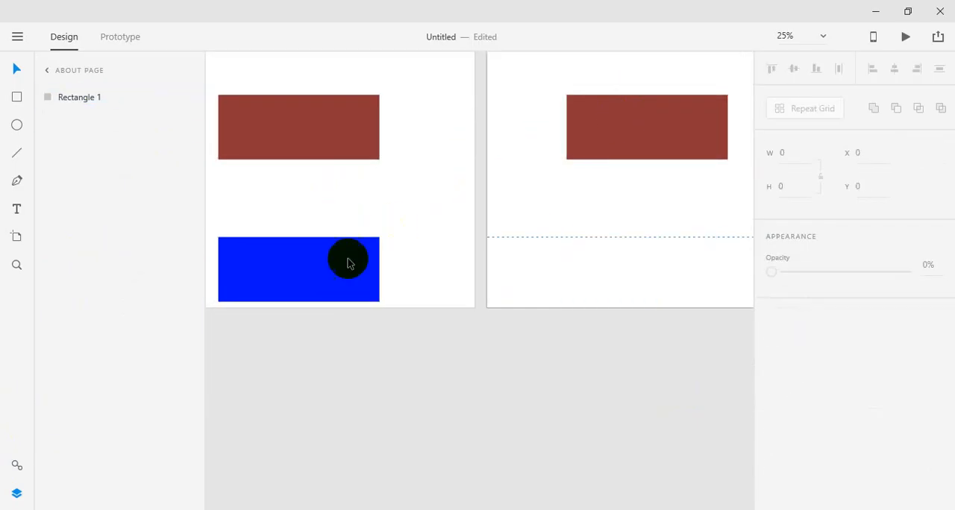
{"action": "left_click", "coordinate": [311, 282]}
{"action": "key", "text": "Delete"}
Step: Move the Home Page's dark red rectangle lower on the artboard and delete the extra copy above it
{"action": "left_click_drag", "start_coordinate": [319, 145], "coordinate": [395, 240]}
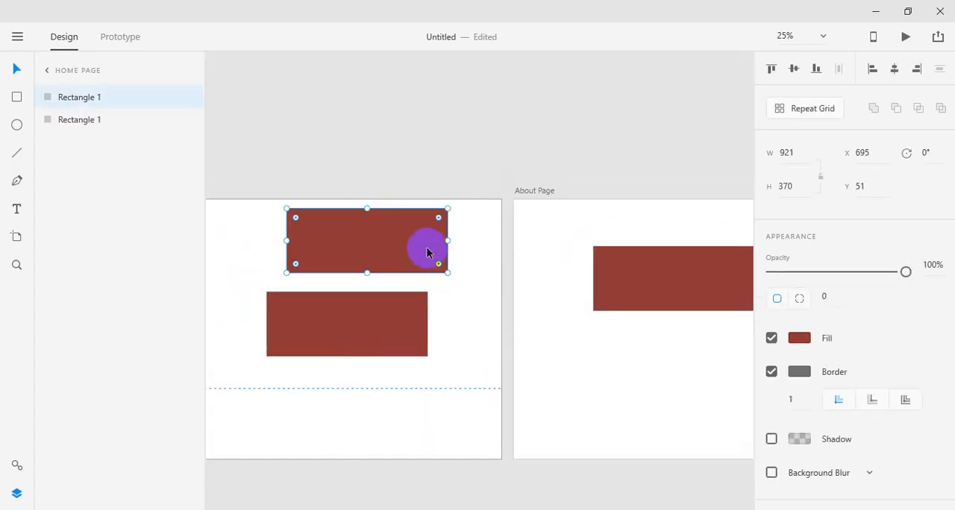
{"action": "key", "text": "Delete"}
Step: Add the text "Home About Contact" near the top of the Home Page artboard, above the dark red rectangle
{"action": "key", "text": "z"}
{"action": "left_click", "coordinate": [380, 226]}
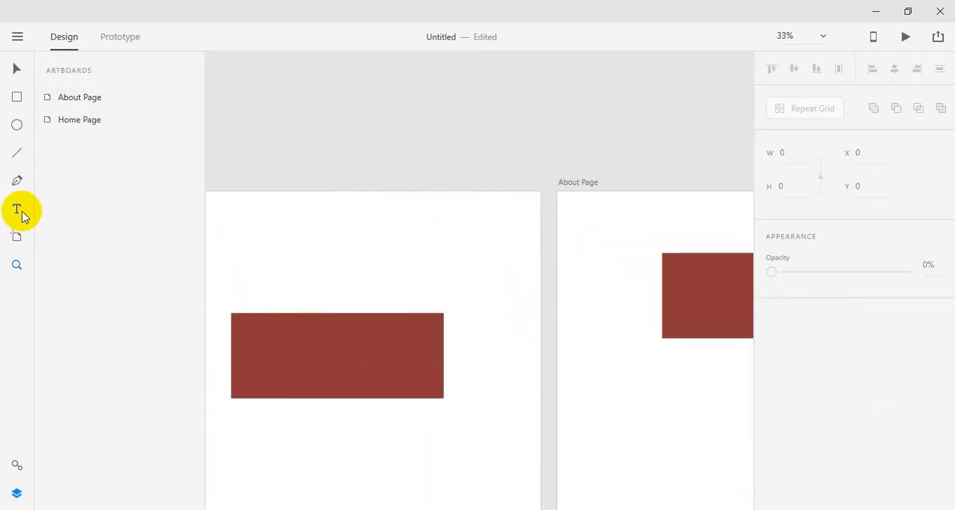
{"action": "left_click", "coordinate": [20, 210]}
{"action": "left_click", "coordinate": [257, 210]}
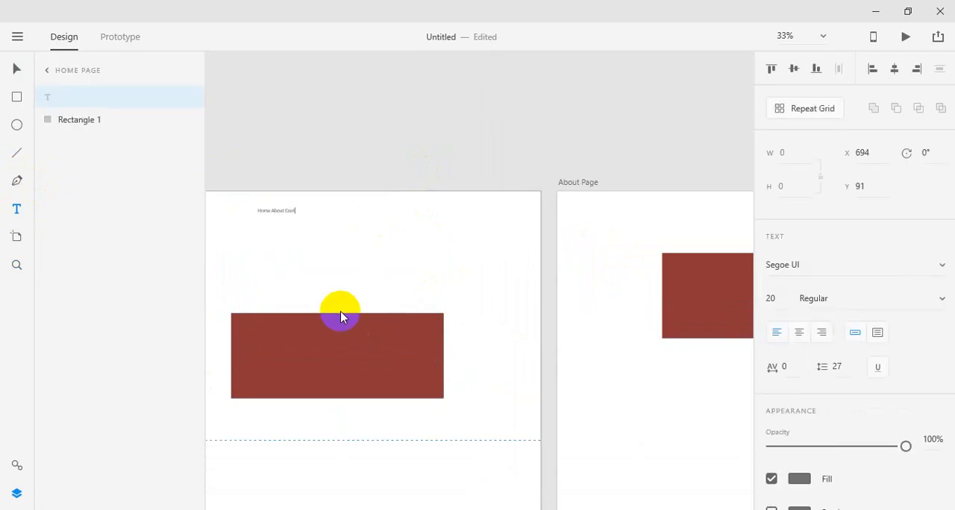
{"action": "left_click", "coordinate": [340, 317]}
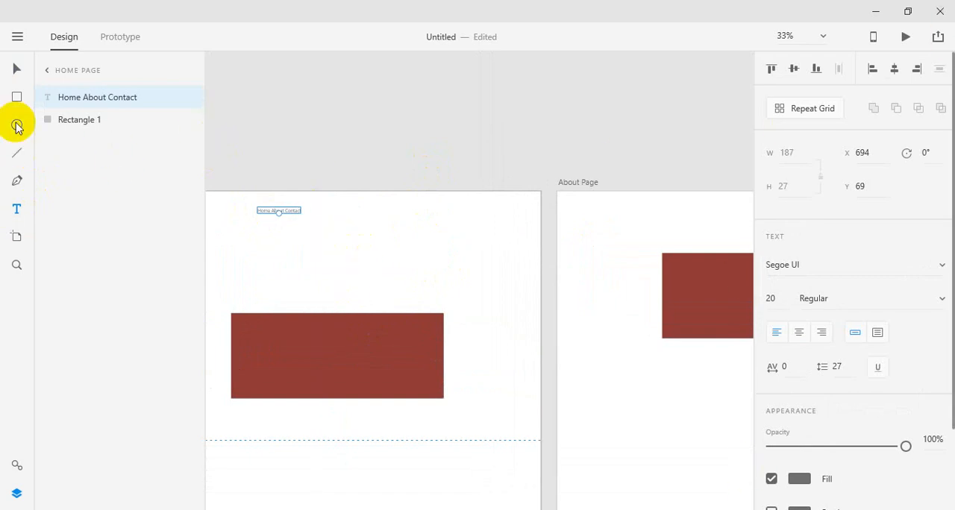
Step: Set the font size of the Home About Contact text to 90
{"action": "left_click", "coordinate": [18, 216]}
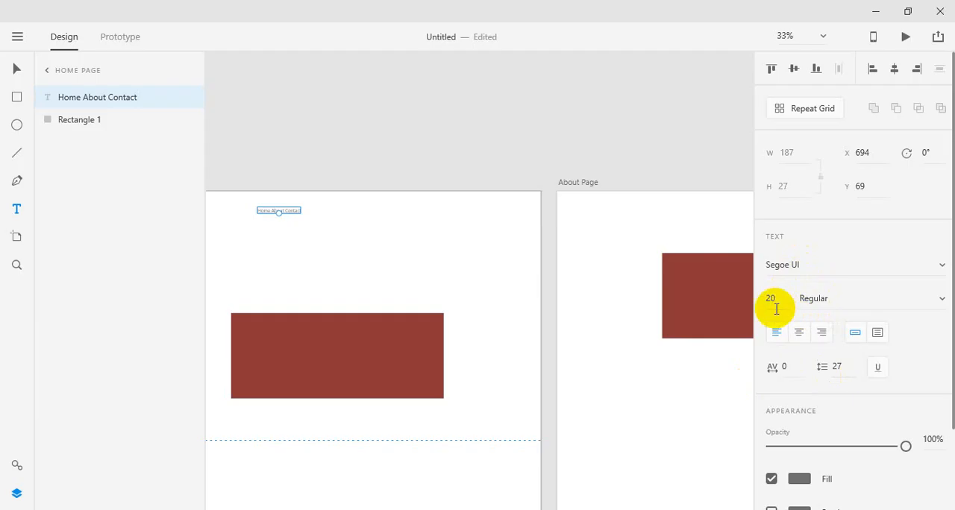
{"action": "left_click", "coordinate": [14, 67]}
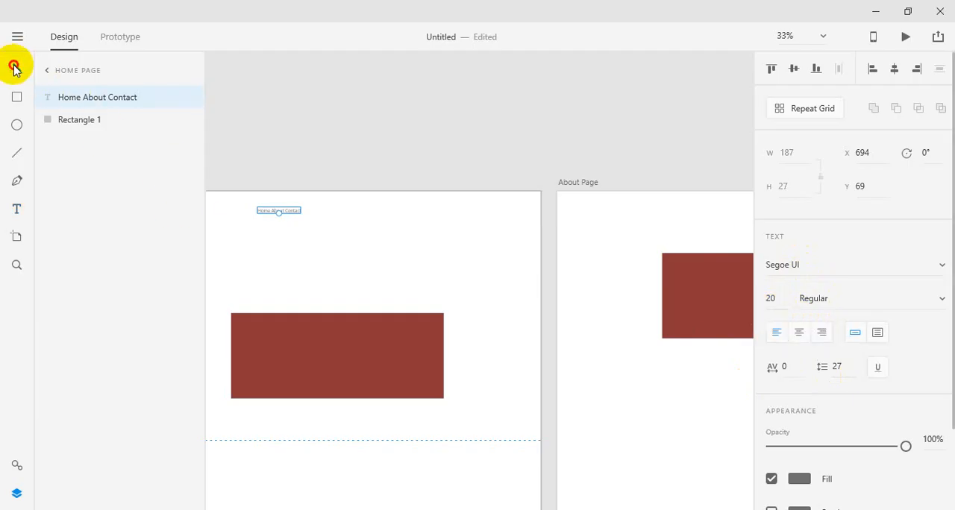
{"action": "left_click", "coordinate": [315, 162]}
{"action": "left_click", "coordinate": [276, 211]}
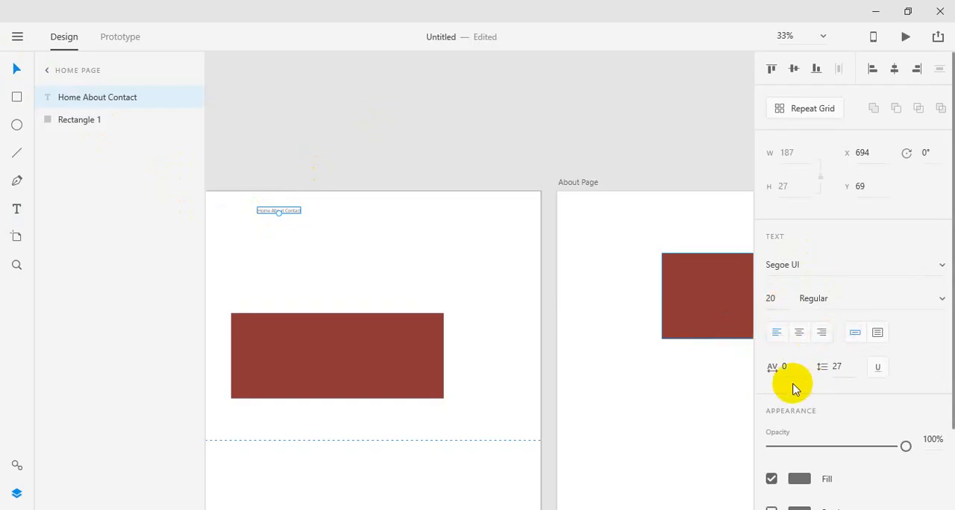
{"action": "left_click", "coordinate": [782, 309]}
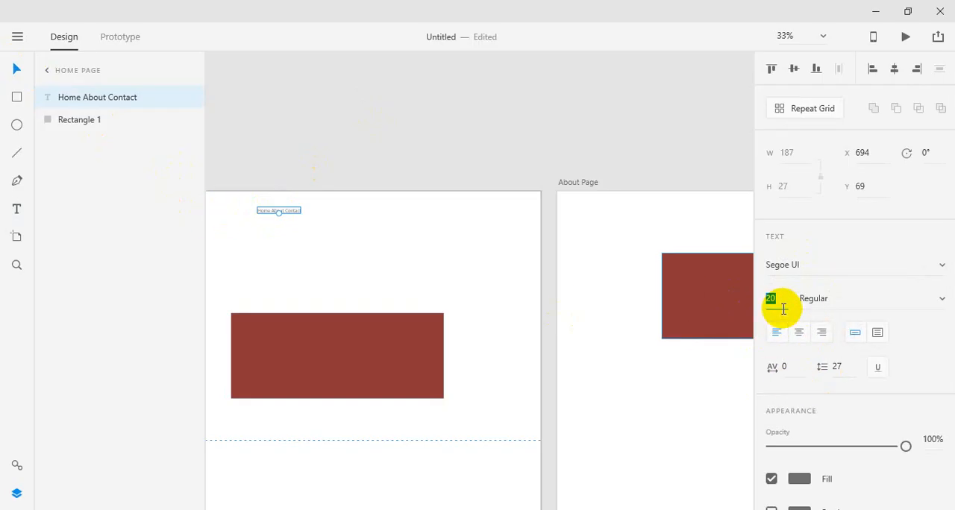
{"action": "type", "text": "90"}
{"action": "key", "text": "Return"}
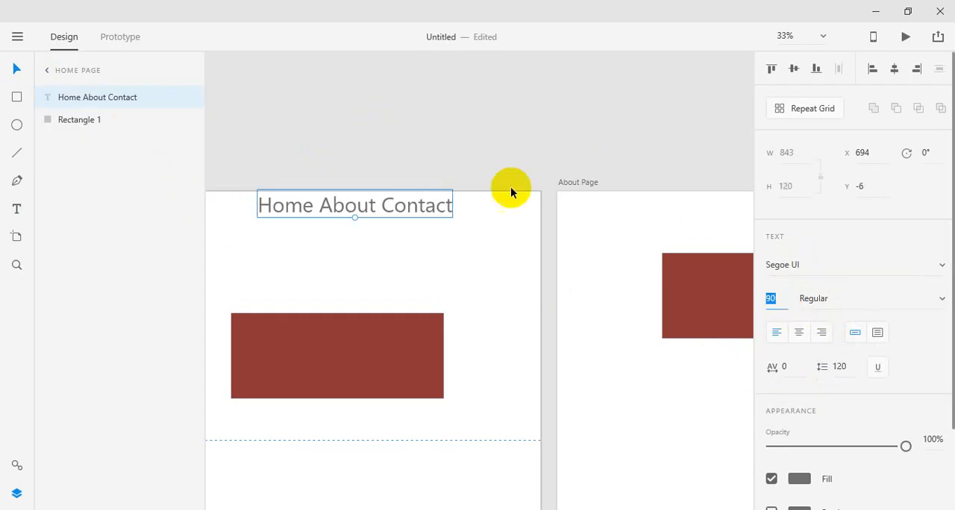
Step: Widen the spaces between the words Home, About and Contact and move the text slightly lower on the Home Page
{"action": "left_click", "coordinate": [510, 188]}
{"action": "double_click", "coordinate": [385, 209]}
{"action": "left_click", "coordinate": [384, 205]}
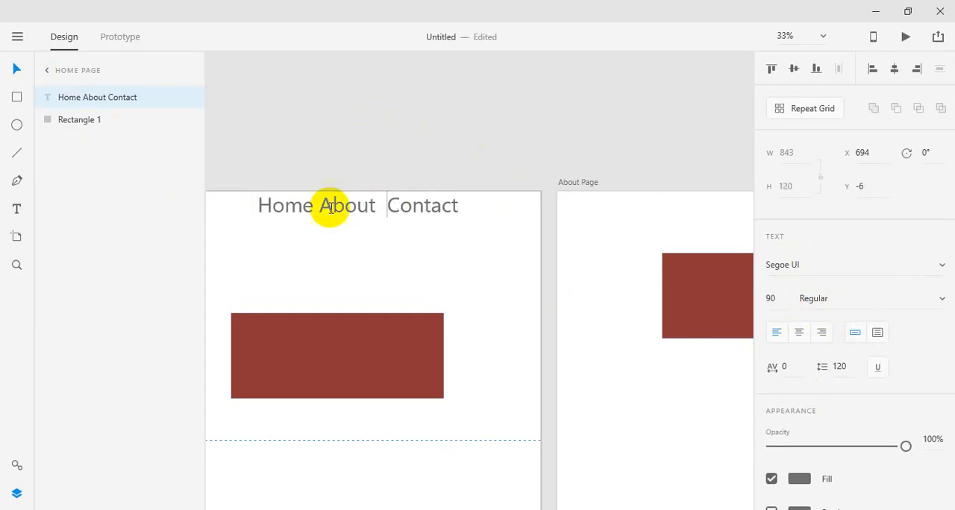
{"action": "left_click", "coordinate": [321, 208]}
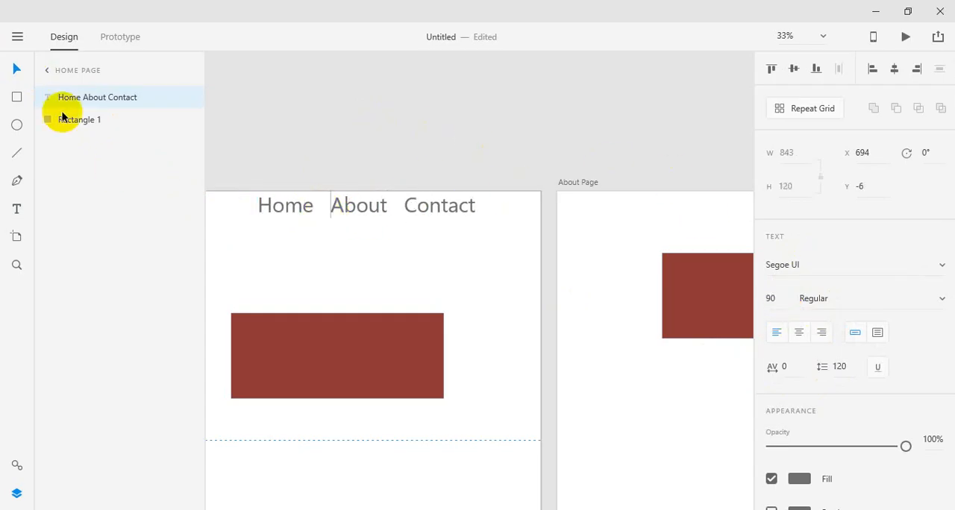
{"action": "left_click", "coordinate": [300, 93]}
{"action": "mouse_move", "coordinate": [410, 222]}
{"action": "left_mouse_down"}
{"action": "mouse_move", "coordinate": [411, 235]}
{"action": "mouse_move", "coordinate": [405, 226]}
{"action": "left_mouse_up"}
{"action": "left_click", "coordinate": [503, 152]}
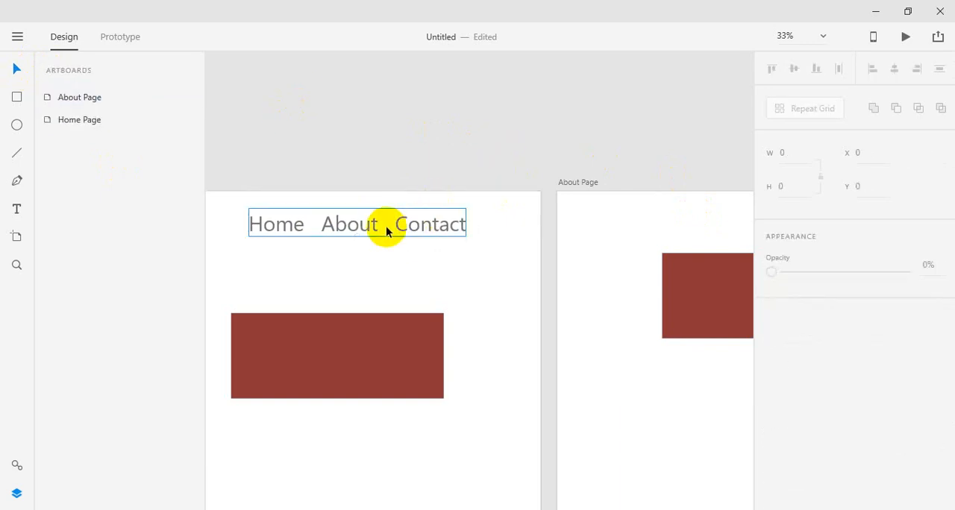
Step: Cut the words About and Contact out of the navigation text, leaving only Home
{"action": "double_click", "coordinate": [385, 230]}
{"action": "left_click", "coordinate": [335, 224]}
{"action": "left_click_drag", "start_coordinate": [322, 224], "coordinate": [512, 212]}
{"action": "key", "text": "ctrl+c"}
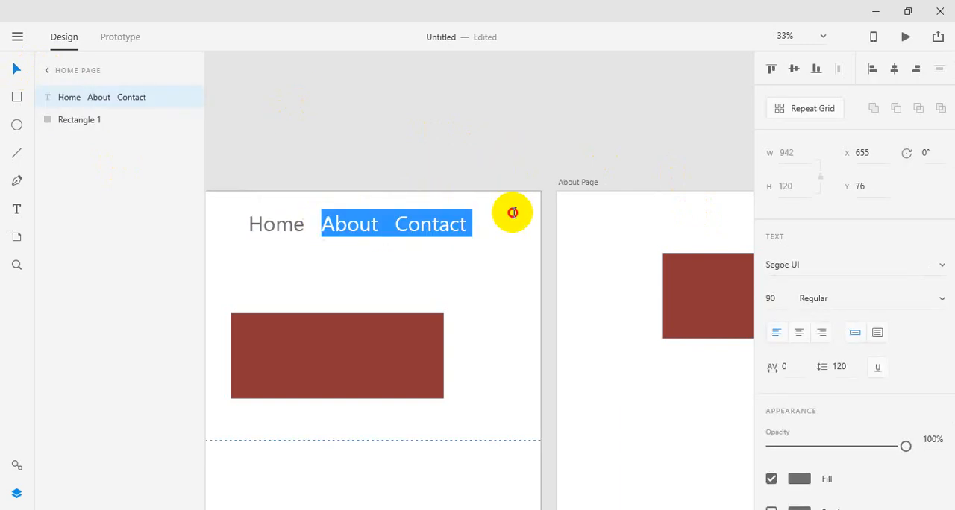
{"action": "key", "text": "BackSpace"}
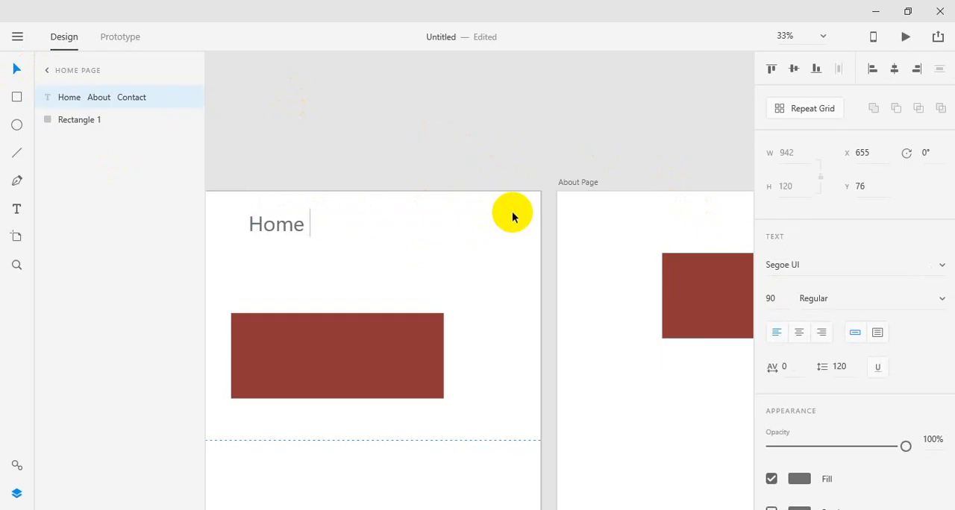
{"action": "left_click", "coordinate": [379, 155]}
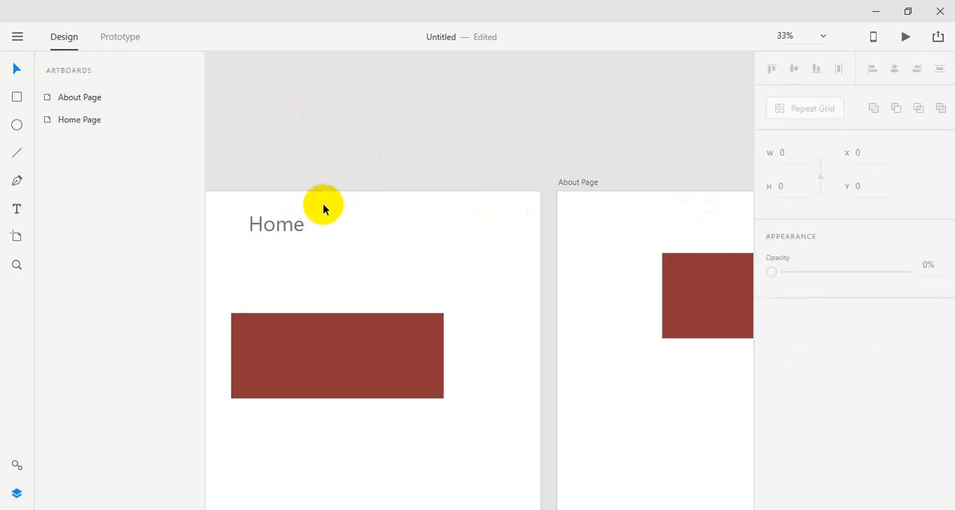
Step: Duplicate the Home text beside the original and replace the copy's wording with About
{"action": "left_click", "coordinate": [277, 224]}
{"action": "left_click_drag", "start_coordinate": [276, 225], "coordinate": [493, 224]}
{"action": "double_click", "coordinate": [355, 227]}
{"action": "key", "text": "ctrl+v"}
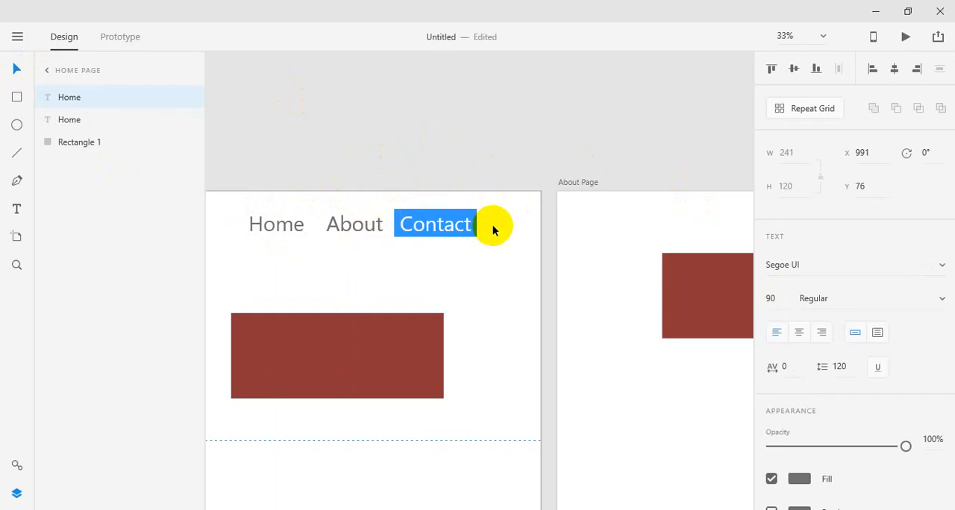
{"action": "key", "text": "BackSpace"}
{"action": "key", "text": "BackSpace"}
{"action": "key", "text": "BackSpace"}
{"action": "key", "text": "Escape"}
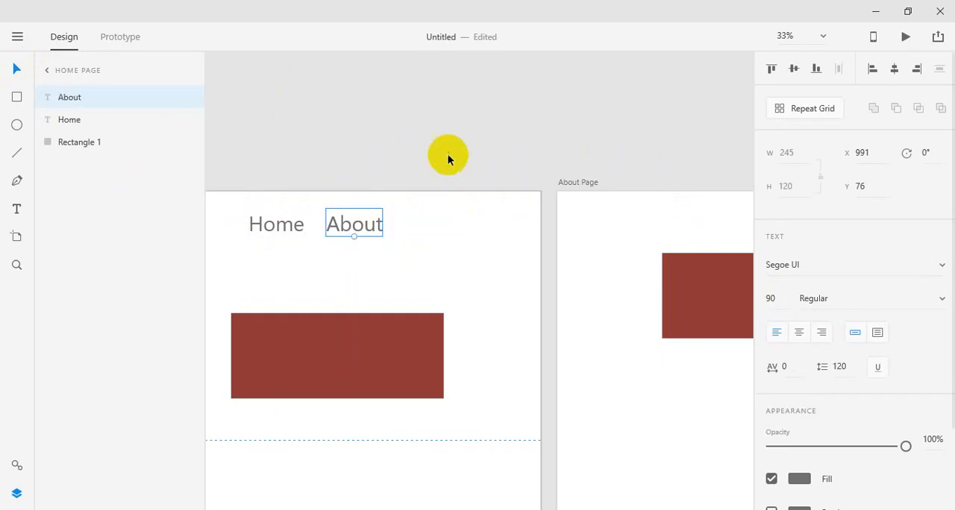
Step: Duplicate the About text beside the original and replace the copy's wording with Contact
{"action": "left_click", "coordinate": [447, 156]}
{"action": "left_click_drag", "start_coordinate": [349, 233], "coordinate": [457, 222]}
{"action": "type", "text": "Contact"}
{"action": "key", "text": "Escape"}
{"action": "left_click", "coordinate": [469, 198]}
{"action": "left_click", "coordinate": [463, 174]}
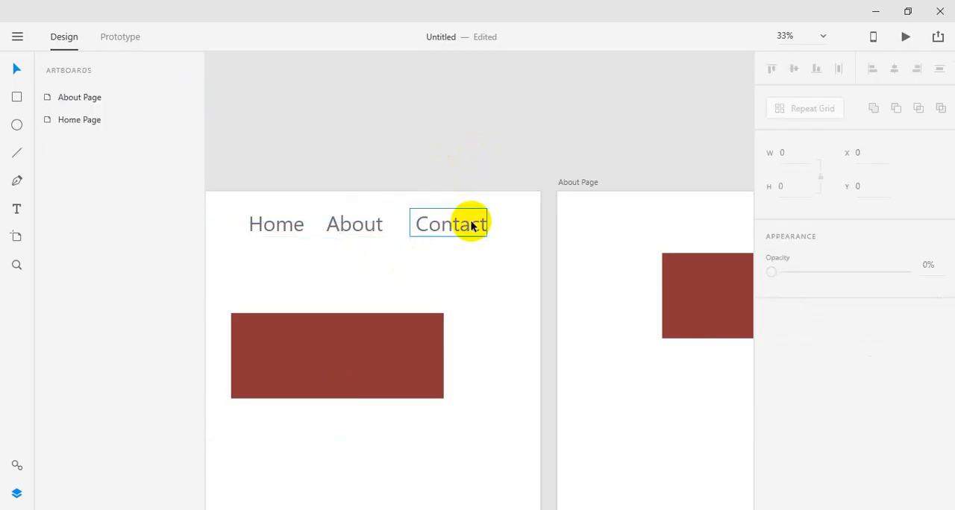
Step: Place a copy of the About text on the dark red rectangle of the About Page
{"action": "left_click", "coordinate": [117, 38]}
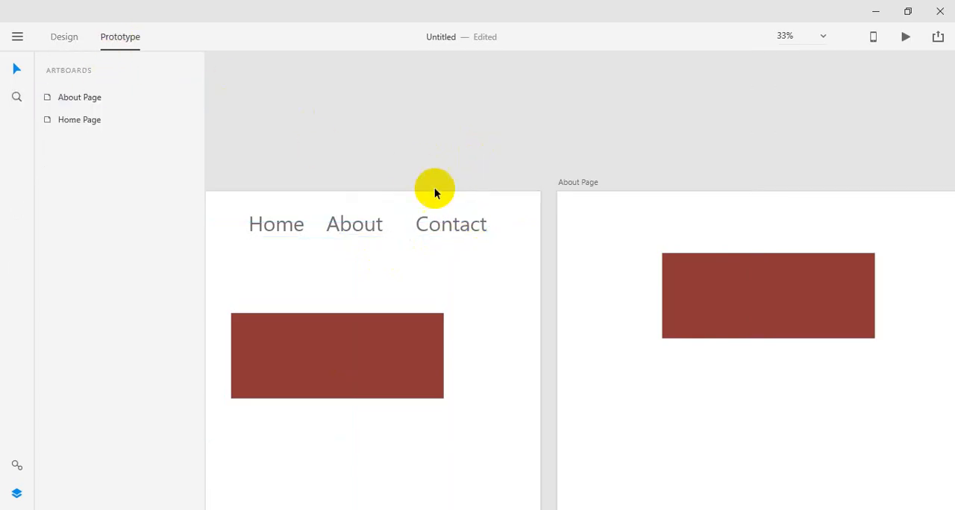
{"action": "left_click", "coordinate": [64, 37]}
{"action": "left_click", "coordinate": [354, 227]}
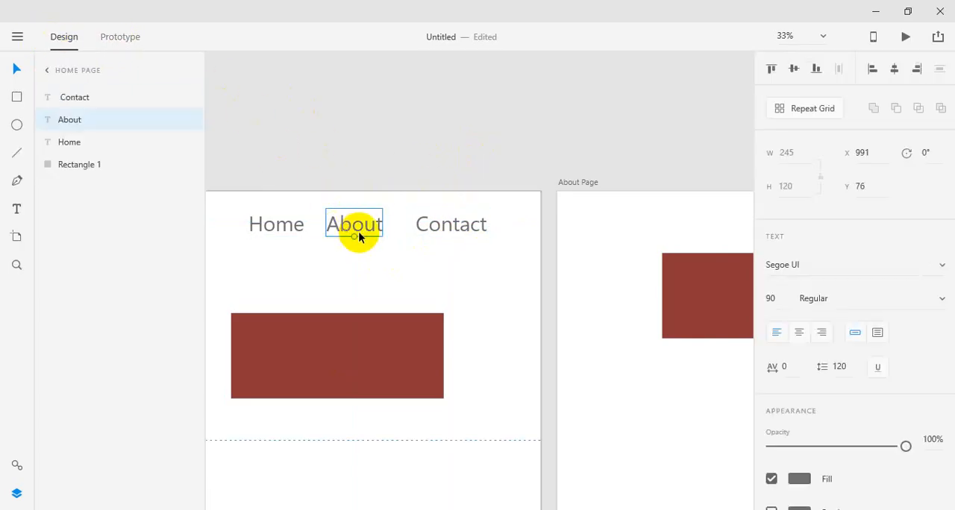
{"action": "left_click_drag", "start_coordinate": [354, 235], "coordinate": [630, 254]}
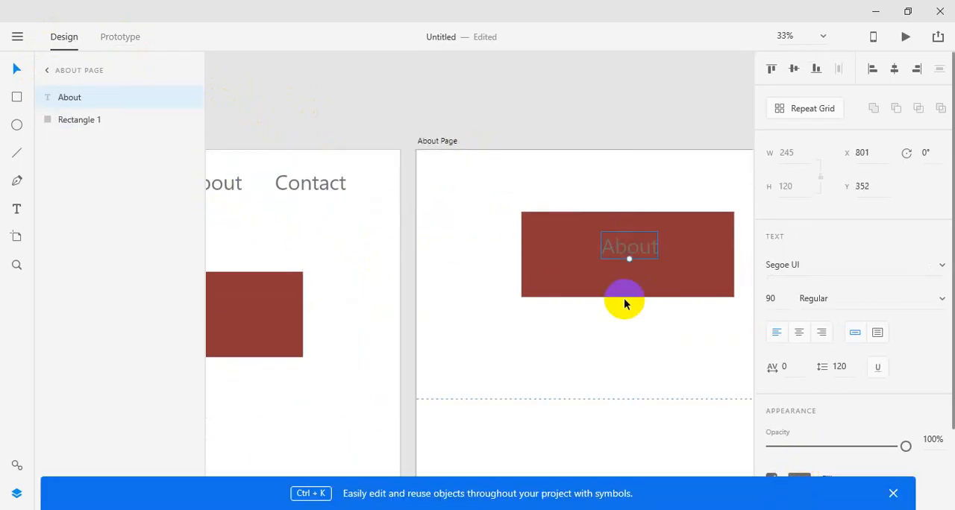
{"action": "left_click_drag", "start_coordinate": [622, 300], "coordinate": [416, 247]}
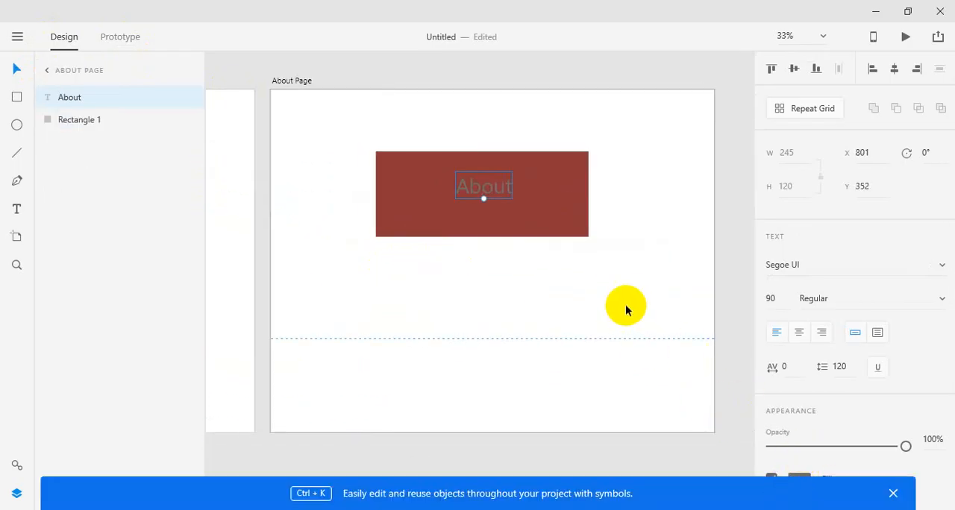
Step: Change the fill of the About text on the rectangle to white (#FFFFFF)
{"action": "left_click", "coordinate": [625, 328]}
{"action": "left_click", "coordinate": [498, 189]}
{"action": "left_click", "coordinate": [893, 493]}
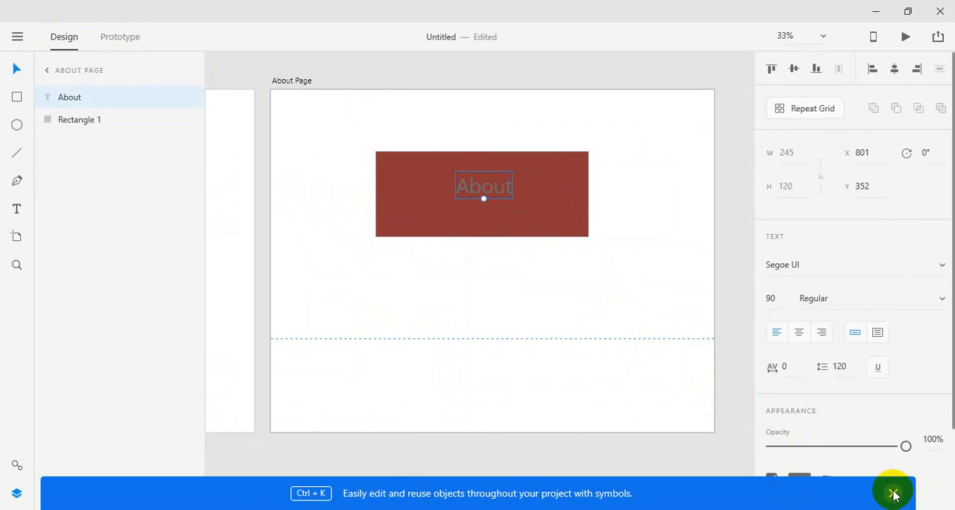
{"action": "left_click", "coordinate": [808, 479]}
{"action": "left_click_drag", "start_coordinate": [679, 328], "coordinate": [554, 281]}
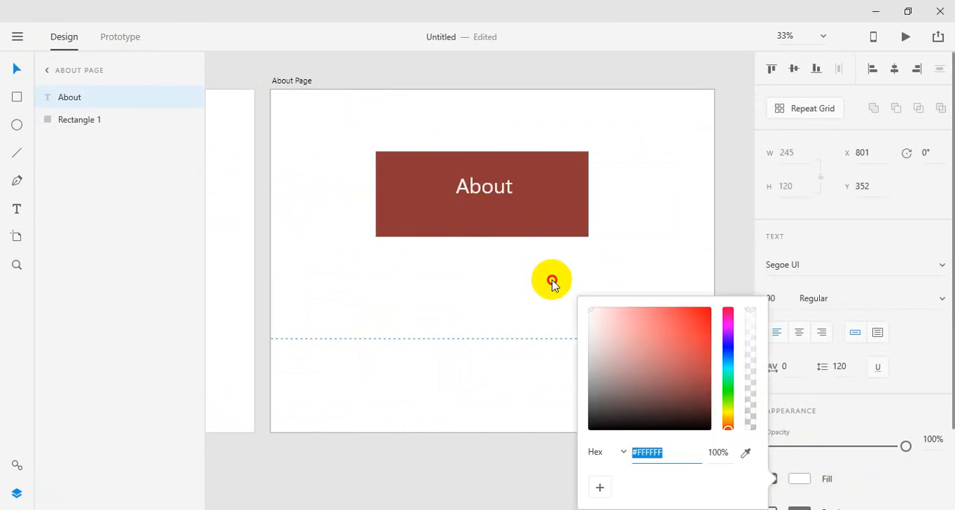
{"action": "left_click", "coordinate": [532, 277]}
Step: Copy the Home, About and Contact navigation texts from the Home Page and paste them onto the About Page
{"action": "left_click_drag", "start_coordinate": [482, 275], "coordinate": [635, 337]}
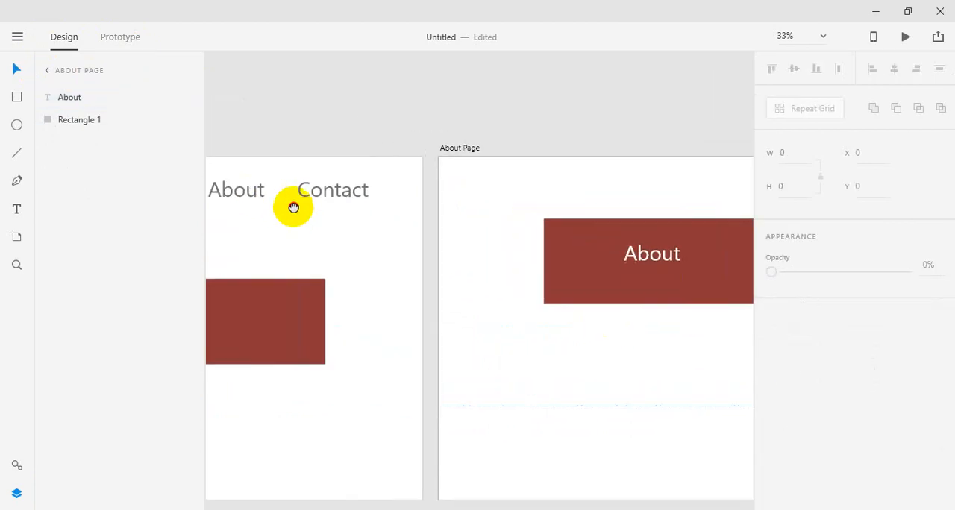
{"action": "left_click_drag", "start_coordinate": [292, 206], "coordinate": [455, 209]}
{"action": "left_click", "coordinate": [405, 198]}
{"action": "left_click", "coordinate": [342, 196], "text": "shift"}
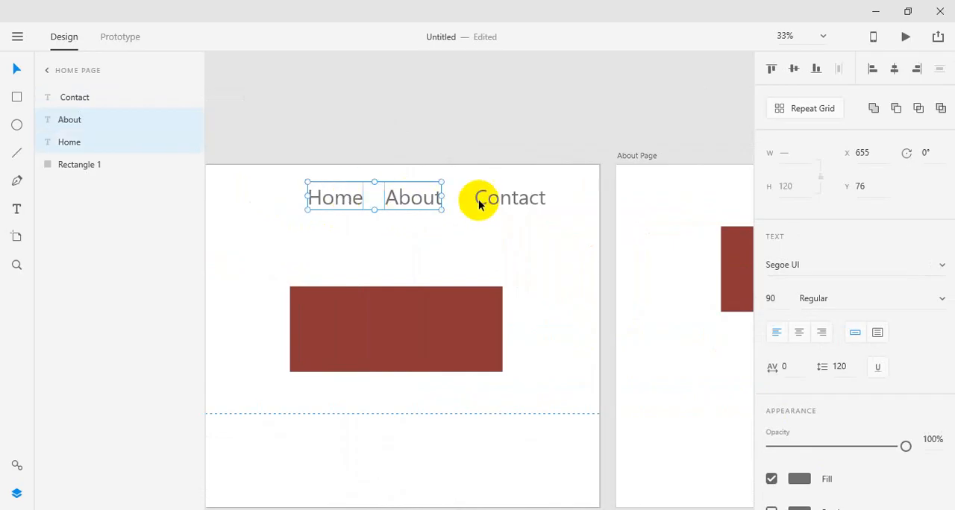
{"action": "left_click", "coordinate": [483, 197], "text": "shift"}
{"action": "left_click", "coordinate": [523, 122]}
{"action": "left_click_drag", "start_coordinate": [679, 212], "coordinate": [301, 169]}
{"action": "left_click", "coordinate": [455, 152]}
{"action": "key", "text": "ctrl+v"}
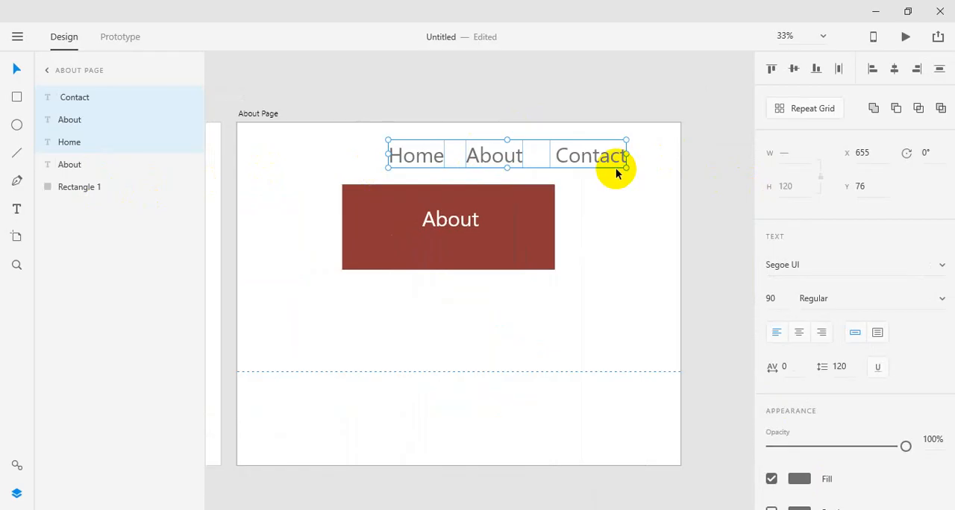
Step: Delete the dark red rectangle from the Home Page
{"action": "left_click", "coordinate": [543, 81]}
{"action": "key", "text": "ctrl+minus"}
{"action": "key", "text": "ctrl+minus"}
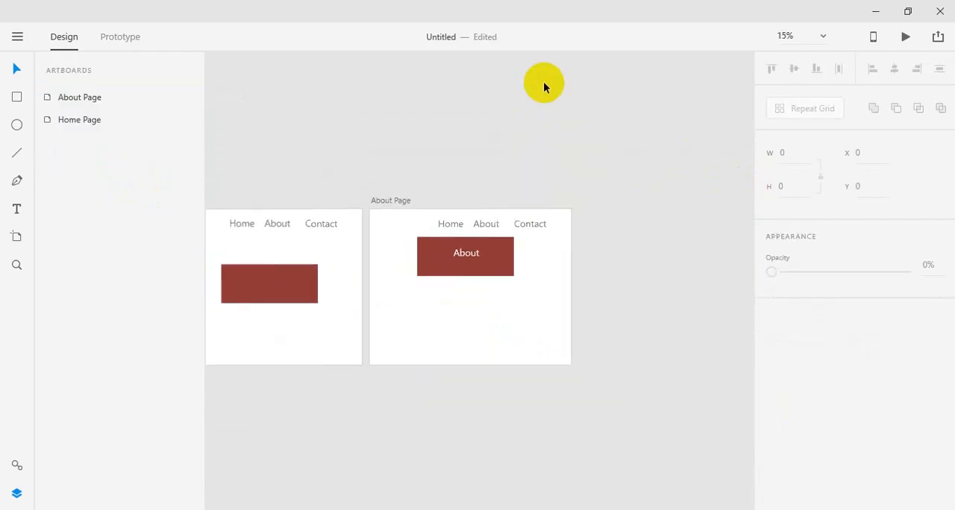
{"action": "left_click", "coordinate": [363, 267]}
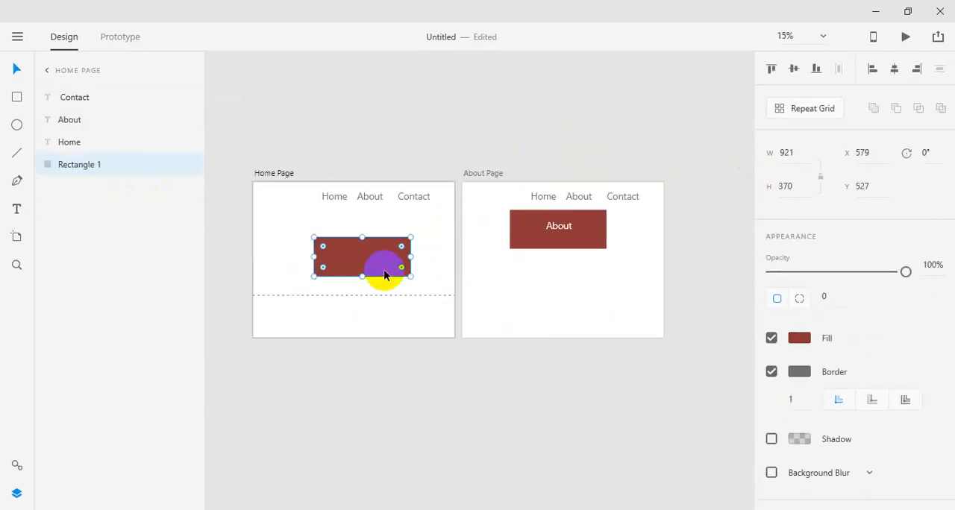
{"action": "key", "text": "Delete"}
Step: Copy the About Page's rectangle and its white label onto the Home Page, and change the copied label to Home
{"action": "left_click_drag", "start_coordinate": [492, 222], "coordinate": [593, 261]}
{"action": "left_click_drag", "start_coordinate": [573, 243], "coordinate": [375, 260], "text": "alt"}
{"action": "double_click", "coordinate": [373, 233]}
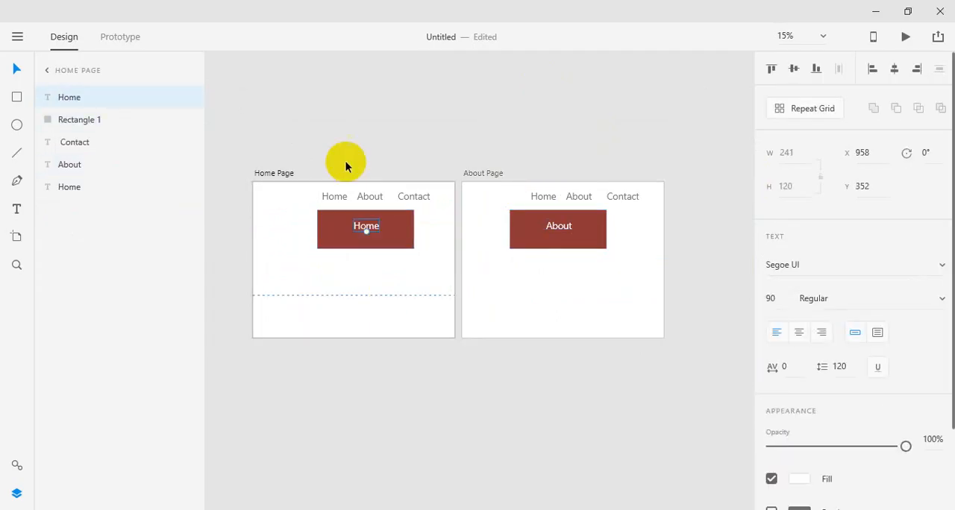
{"action": "left_click", "coordinate": [332, 112]}
Step: In Prototype mode, link the Home Page's About text to the About Page with a Dissolve transition, Ease Out easing and 0.4 s duration
{"action": "left_click", "coordinate": [119, 37]}
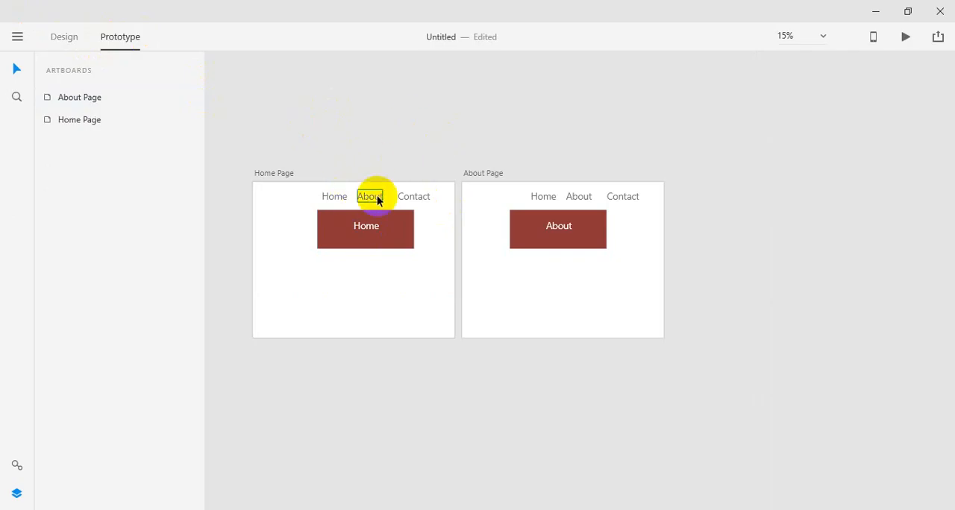
{"action": "left_click", "coordinate": [366, 217]}
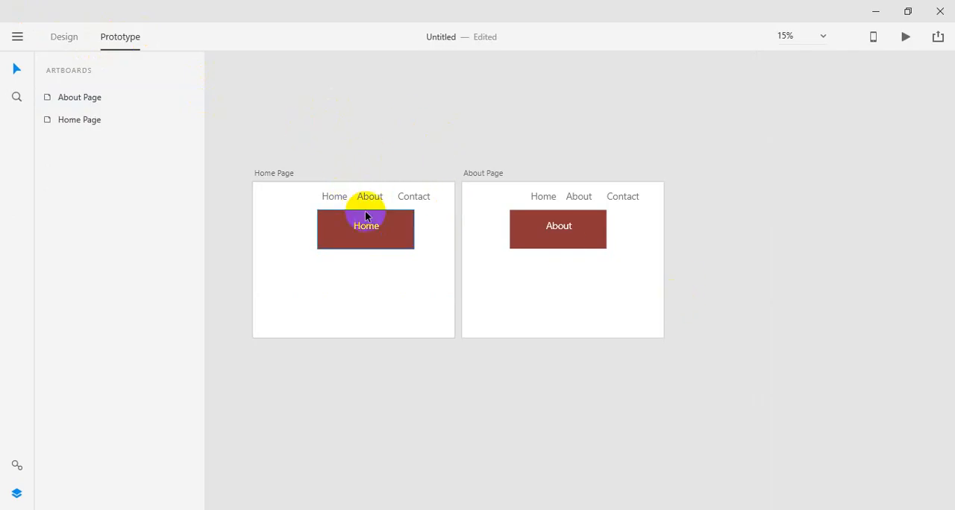
{"action": "left_click", "coordinate": [372, 197]}
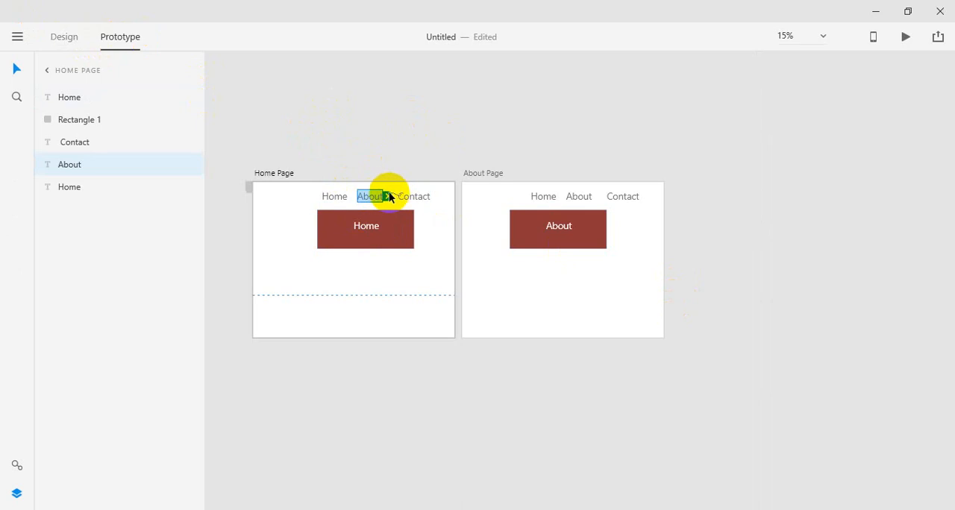
{"action": "left_click_drag", "start_coordinate": [385, 196], "coordinate": [550, 275]}
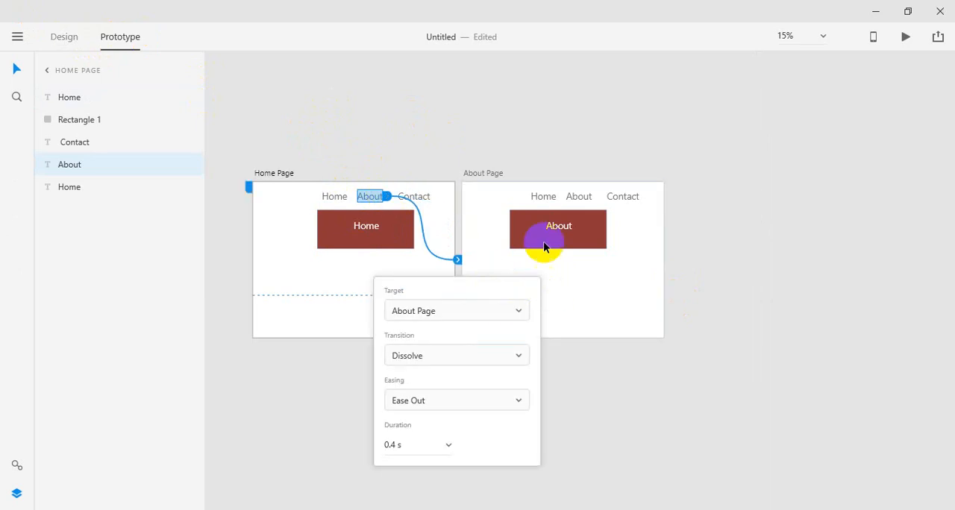
{"action": "left_click", "coordinate": [558, 154]}
Step: Link the About Page's Home navigation text back to the Home Page artboard
{"action": "left_click", "coordinate": [540, 198]}
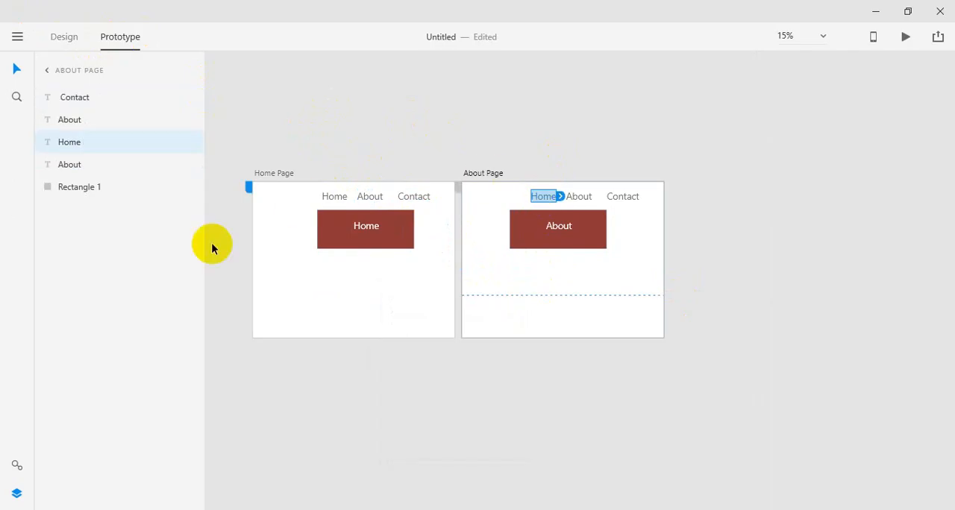
{"action": "left_click_drag", "start_coordinate": [559, 196], "coordinate": [401, 271]}
{"action": "left_click", "coordinate": [826, 93]}
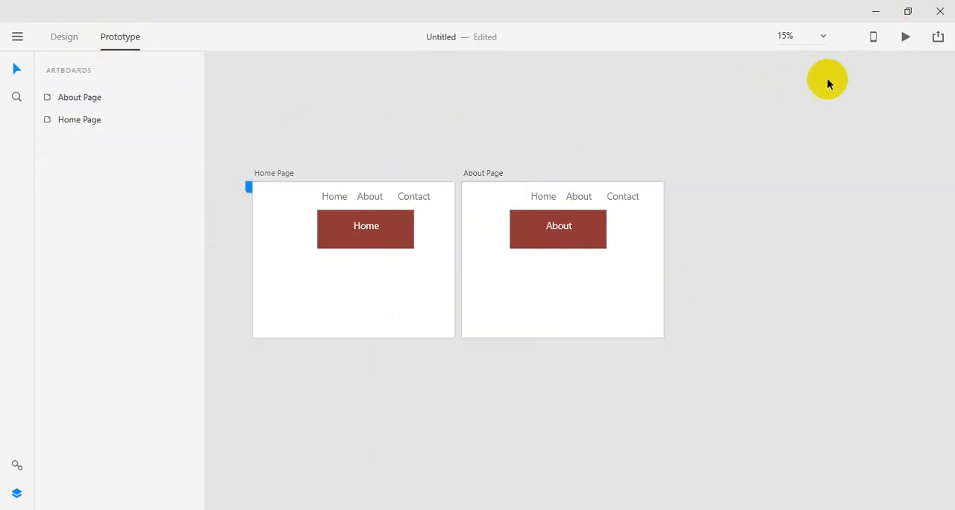
Step: Preview the prototype and test the About and Home navigation links in both directions, closing the preview when done
{"action": "left_click", "coordinate": [904, 36]}
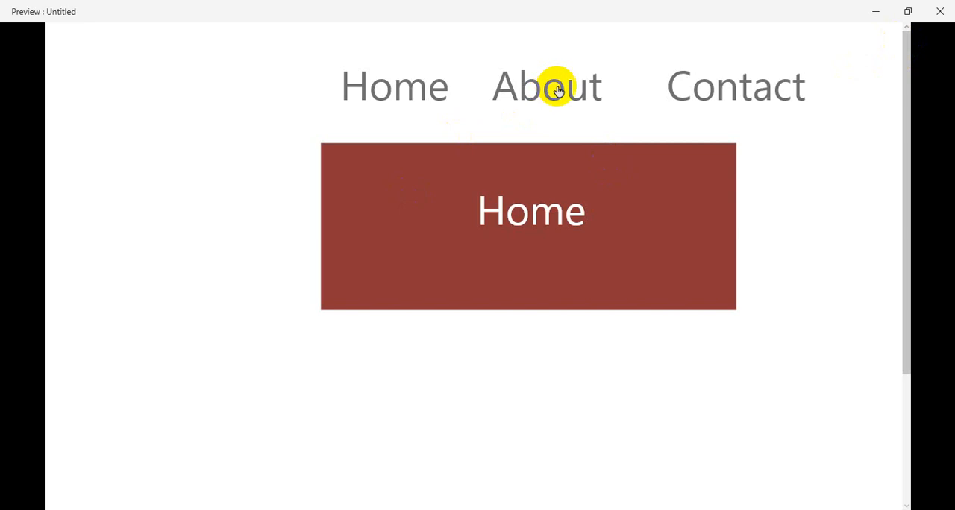
{"action": "left_click", "coordinate": [558, 90]}
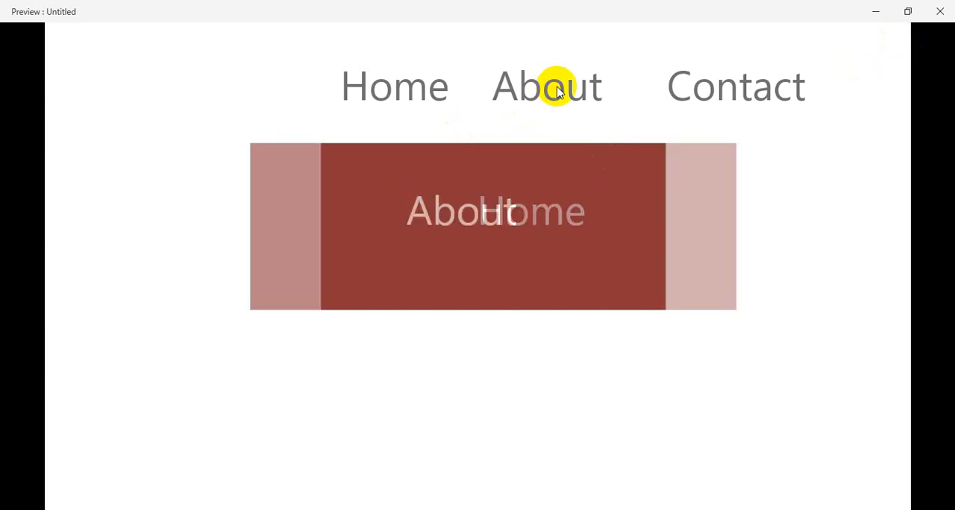
{"action": "left_click", "coordinate": [431, 84]}
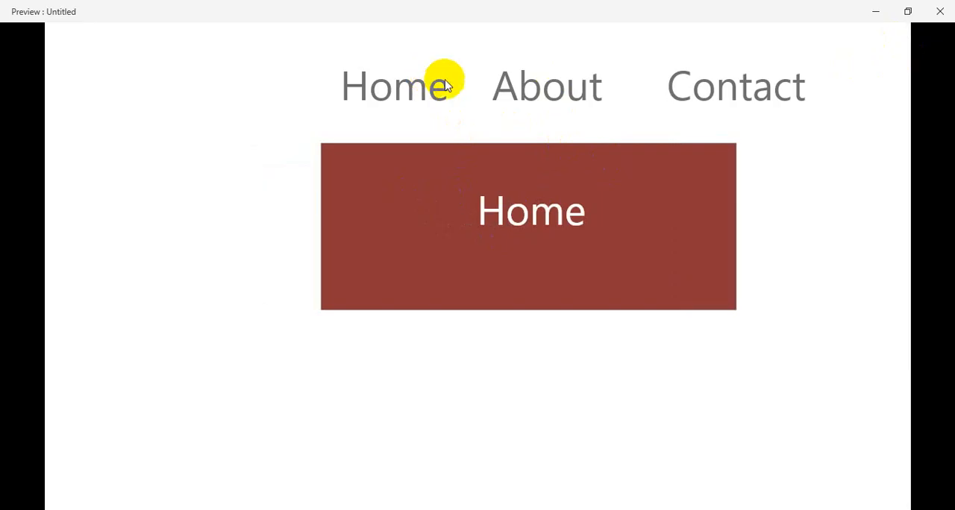
{"action": "left_click", "coordinate": [569, 95]}
{"action": "left_click", "coordinate": [388, 93]}
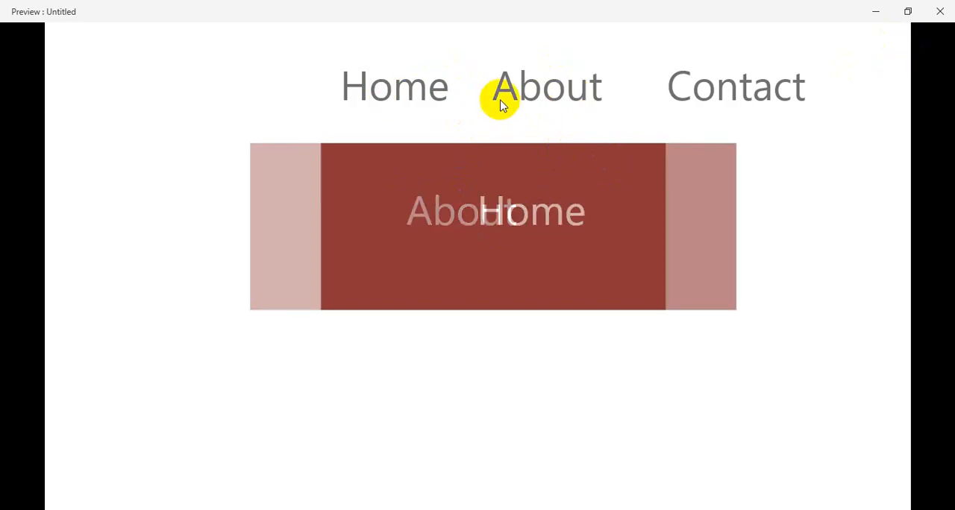
{"action": "left_click", "coordinate": [511, 97]}
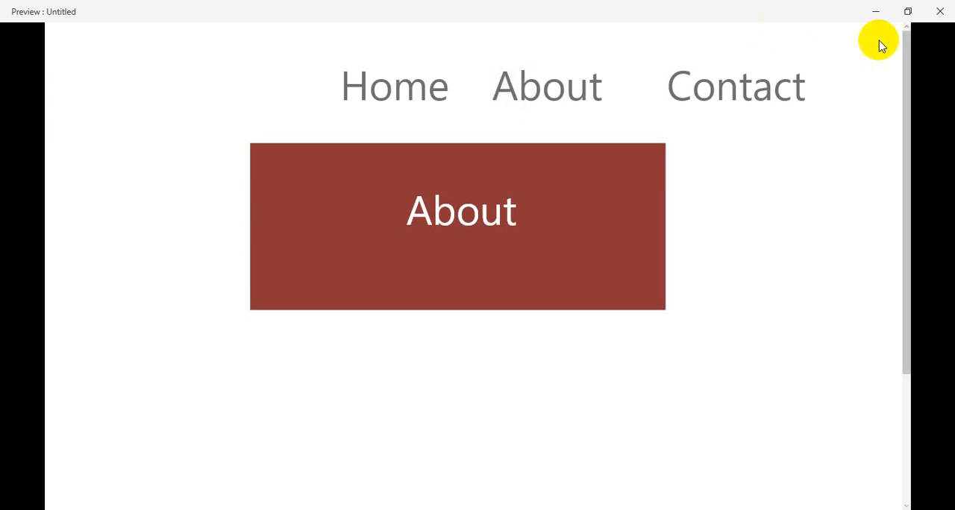
{"action": "left_click", "coordinate": [940, 11]}
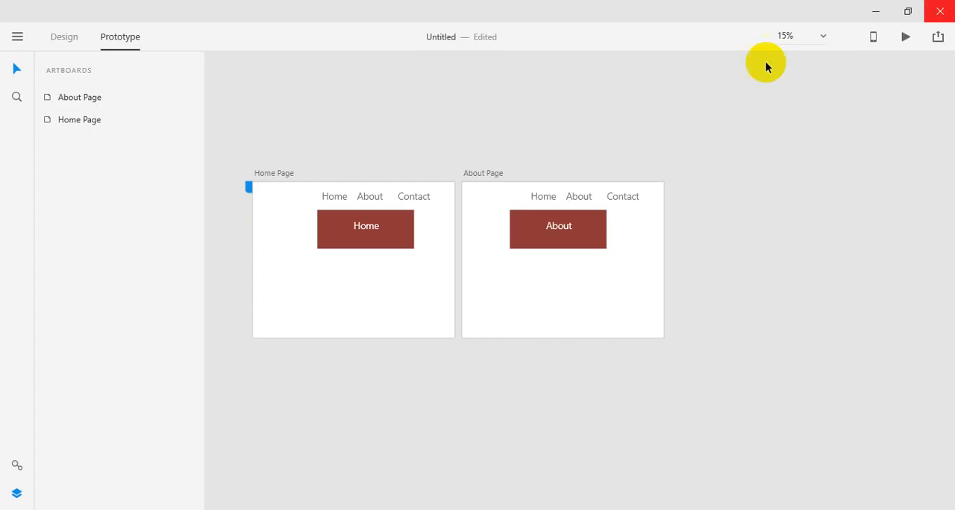
{"action": "key", "text": "z"}
{"action": "left_click", "coordinate": [538, 256]}
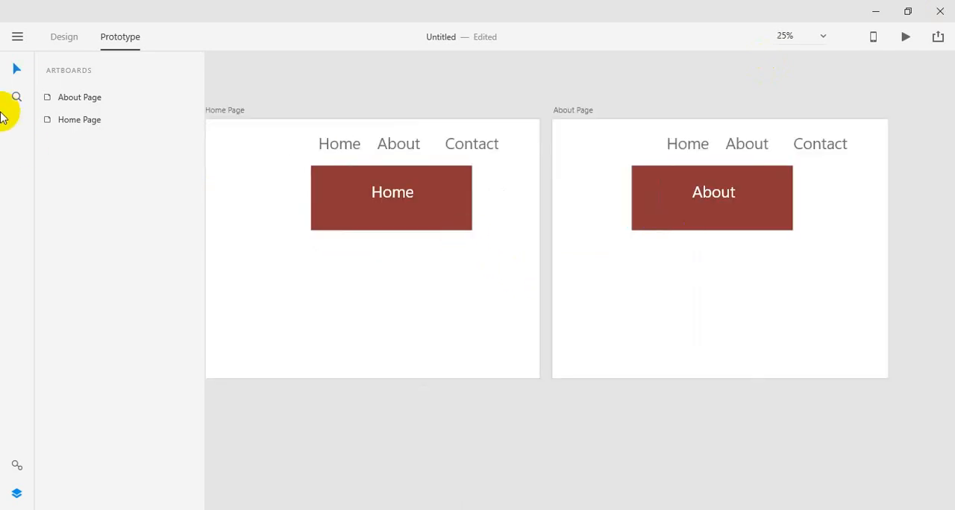
{"action": "left_click", "coordinate": [63, 37]}
{"action": "left_click", "coordinate": [120, 37]}
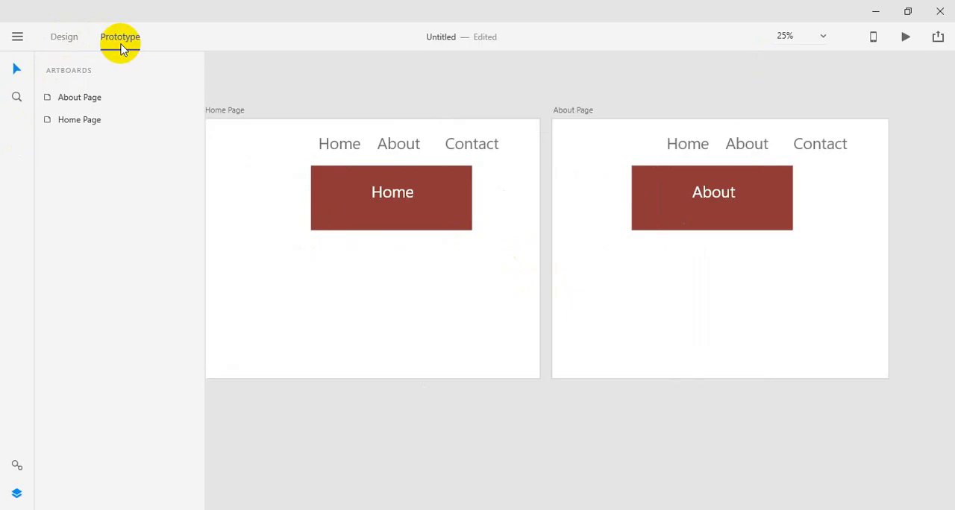
{"action": "left_click", "coordinate": [16, 37]}
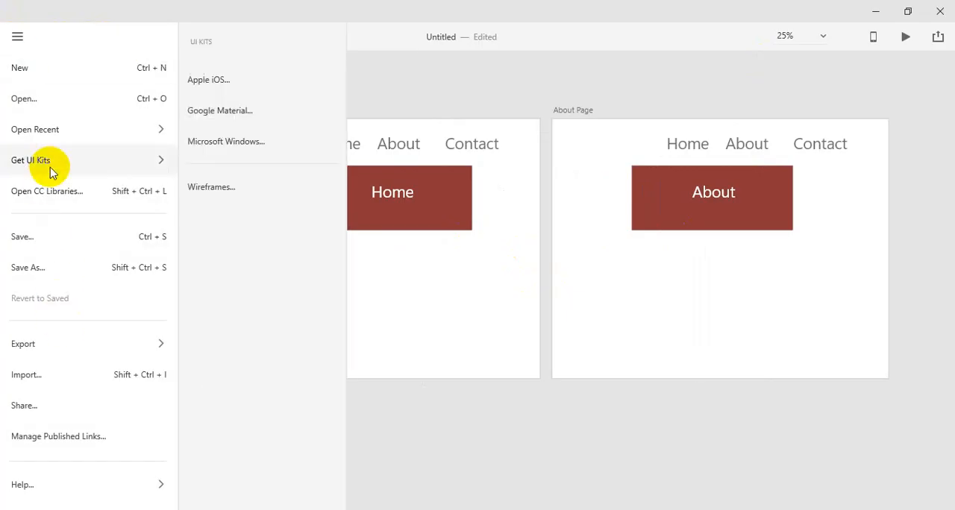
{"action": "mouse_move", "coordinate": [51, 353]}
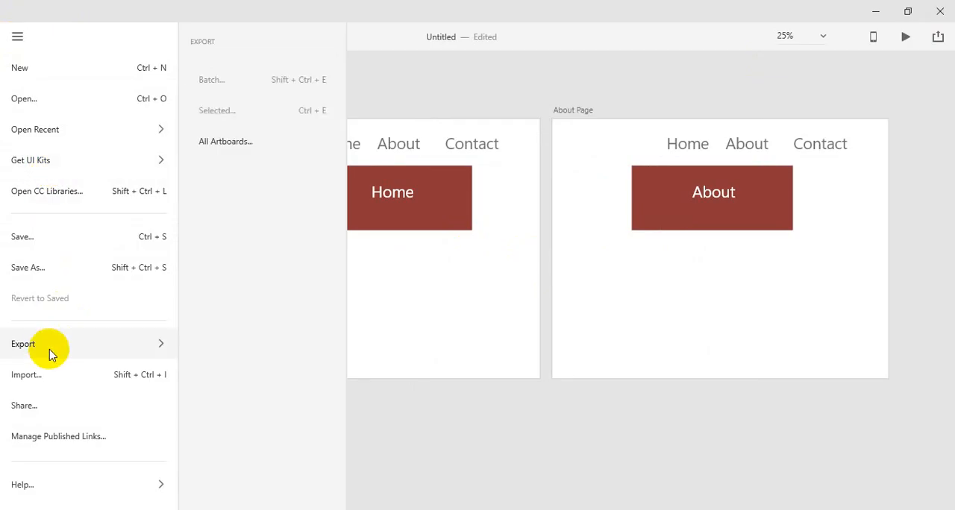
{"action": "left_click", "coordinate": [465, 83]}
{"action": "left_click_drag", "start_coordinate": [252, 188], "coordinate": [366, 235]}
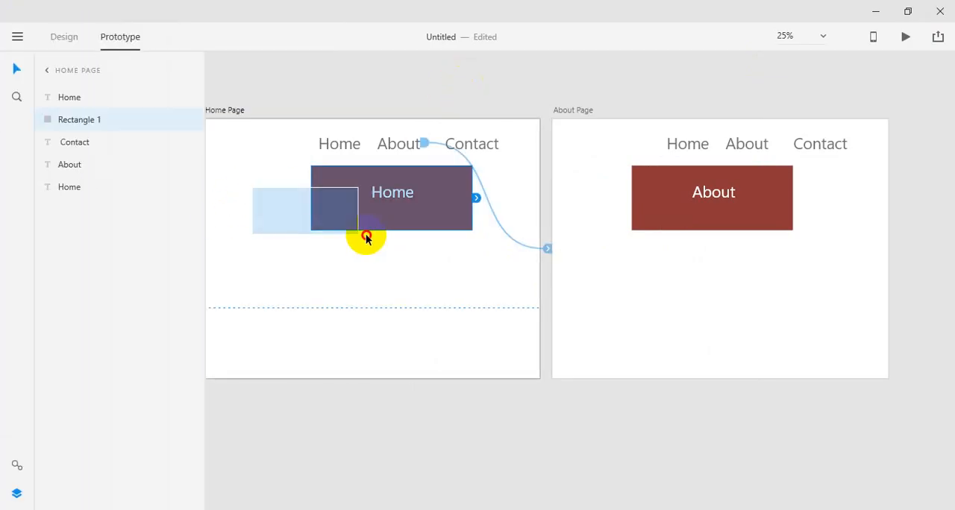
{"action": "left_click", "coordinate": [489, 66]}
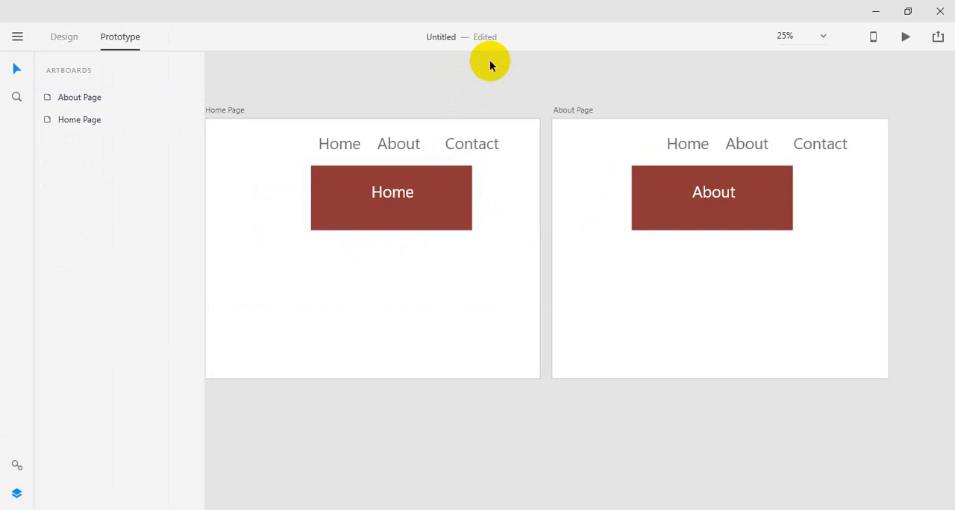
Step: View the artboards at 100%, 25% and a custom 33% zoom level
{"action": "left_click", "coordinate": [824, 39]}
{"action": "left_click", "coordinate": [761, 104]}
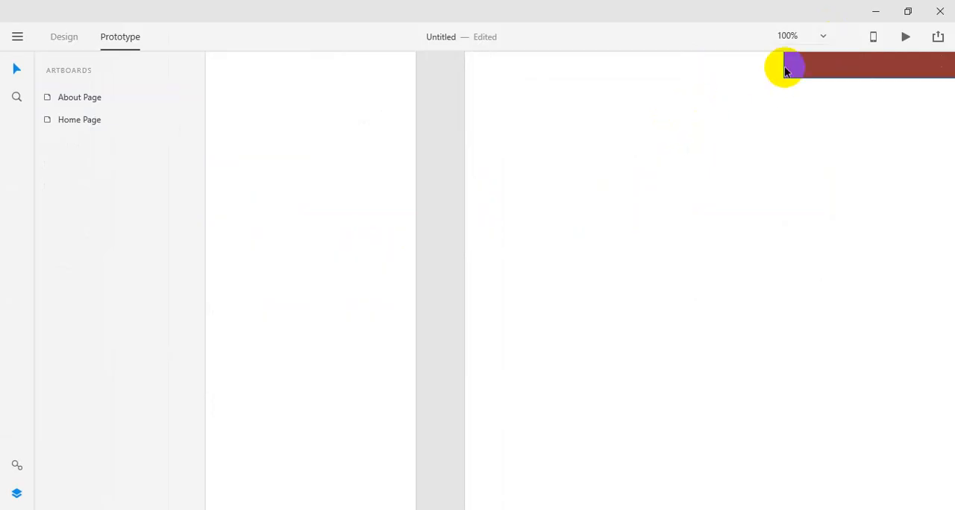
{"action": "left_click", "coordinate": [828, 39]}
{"action": "left_click", "coordinate": [743, 60]}
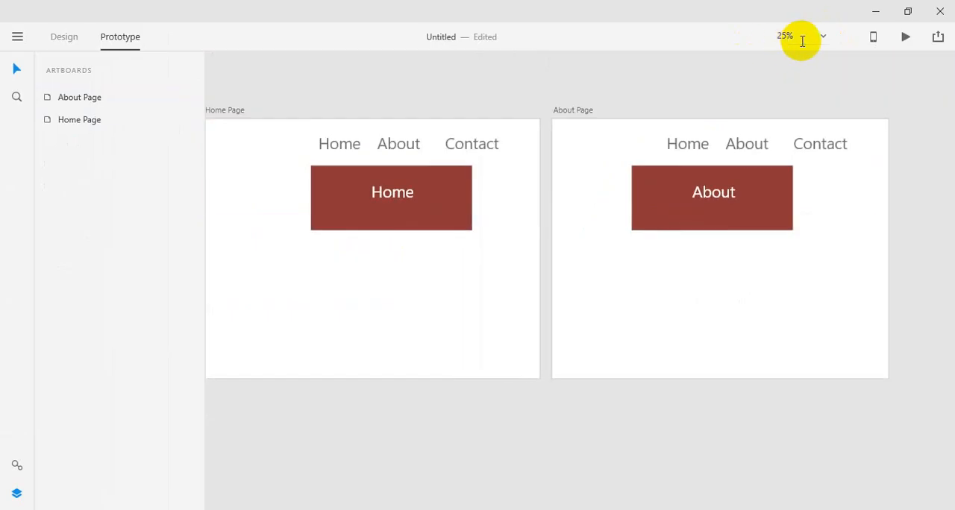
{"action": "left_click", "coordinate": [801, 41]}
{"action": "type", "text": "33"}
{"action": "key", "text": "Return"}
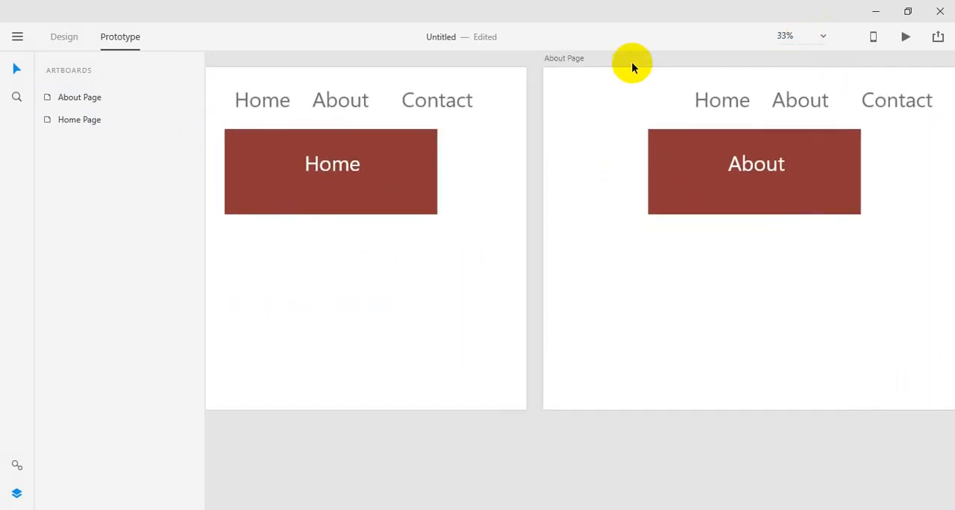
{"action": "scroll", "coordinate": [632, 66], "scroll_direction": "up", "scroll_amount": 3}
{"action": "left_click", "coordinate": [332, 103]}
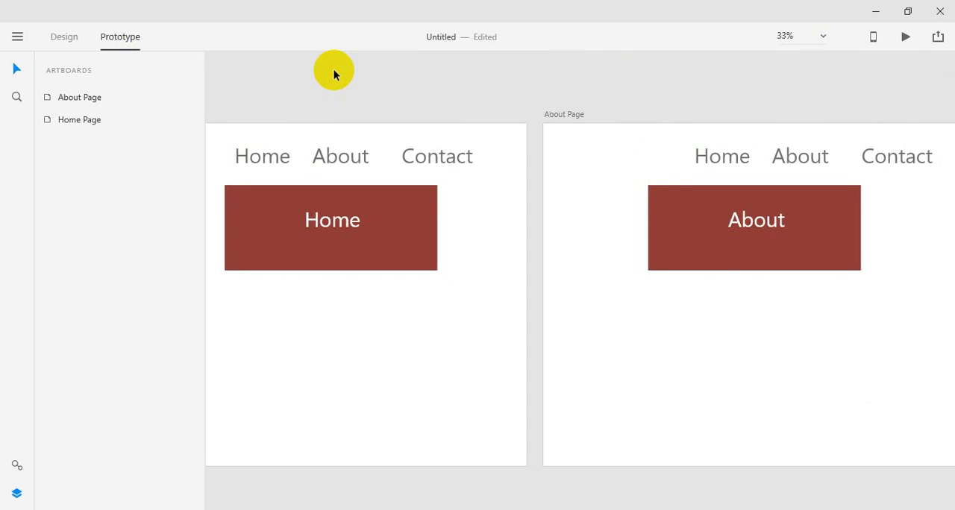
Step: In Design mode, delete the navigation texts, rectangle and label from the About Page
{"action": "left_click", "coordinate": [561, 250]}
{"action": "scroll", "coordinate": [561, 250], "scroll_direction": "down", "scroll_amount": 3}
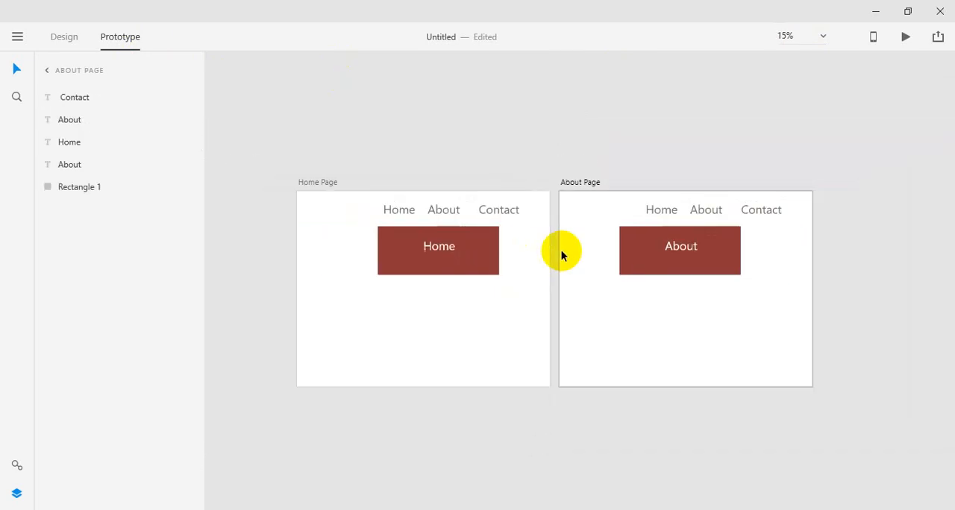
{"action": "left_click", "coordinate": [64, 37]}
{"action": "left_click_drag", "start_coordinate": [617, 196], "coordinate": [700, 299]}
{"action": "key", "text": "Delete"}
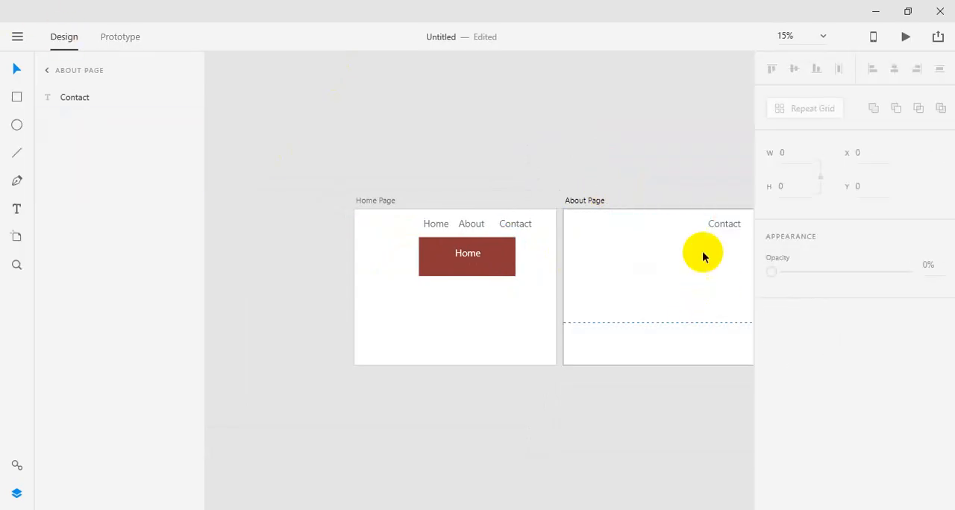
{"action": "left_click", "coordinate": [724, 224]}
{"action": "key", "text": "Delete"}
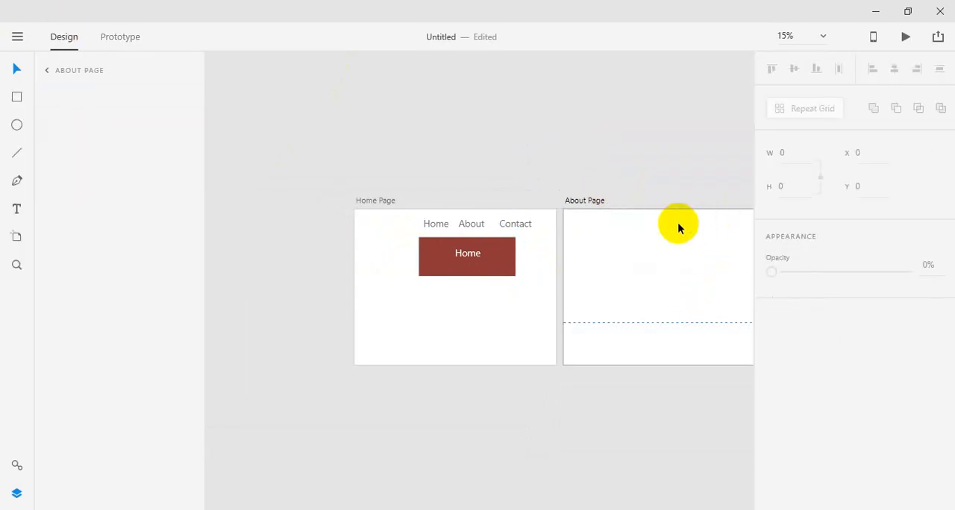
Step: Delete the empty About Page artboard from the document
{"action": "left_click", "coordinate": [477, 338]}
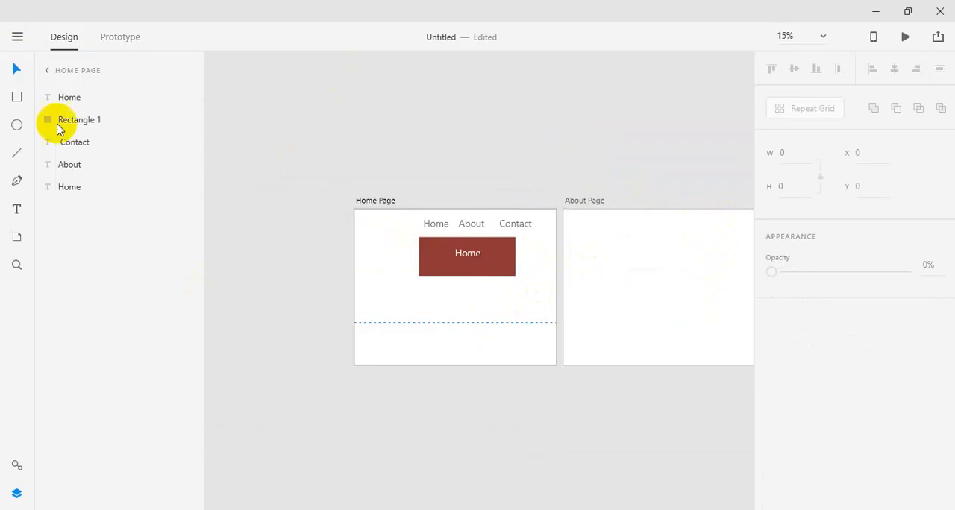
{"action": "left_click", "coordinate": [54, 72]}
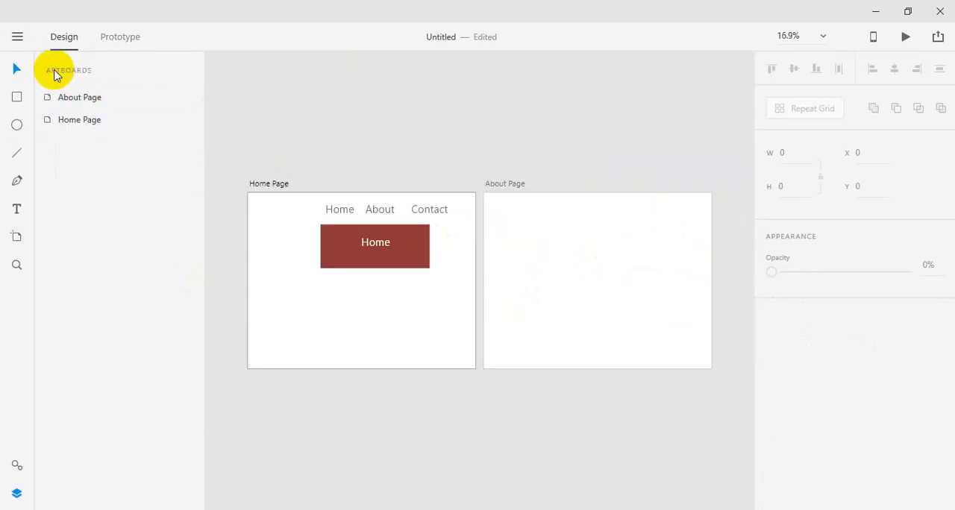
{"action": "left_click", "coordinate": [81, 99]}
{"action": "left_click", "coordinate": [90, 121]}
{"action": "left_click", "coordinate": [97, 101]}
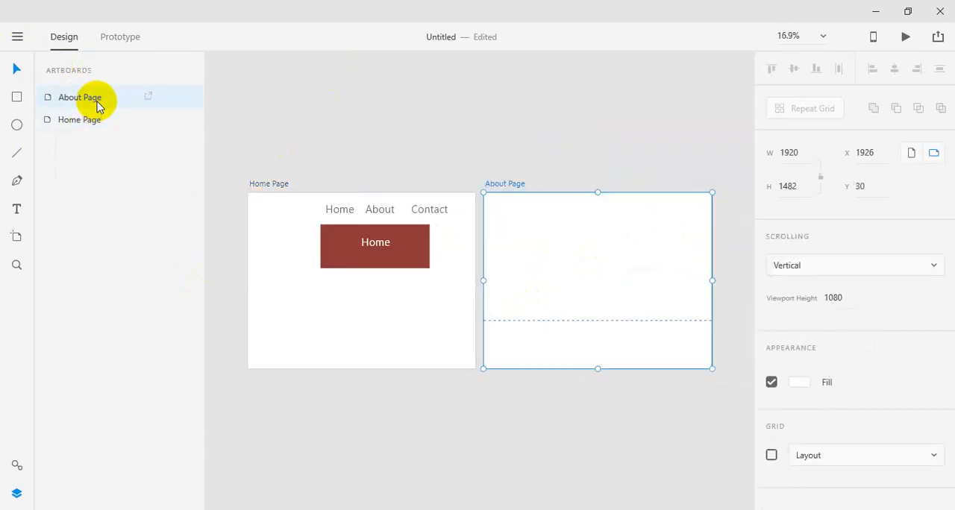
{"action": "key", "text": "Delete"}
Step: Shorten the Home Page artboard from its lower edge to a height of about 1074
{"action": "left_click", "coordinate": [98, 105]}
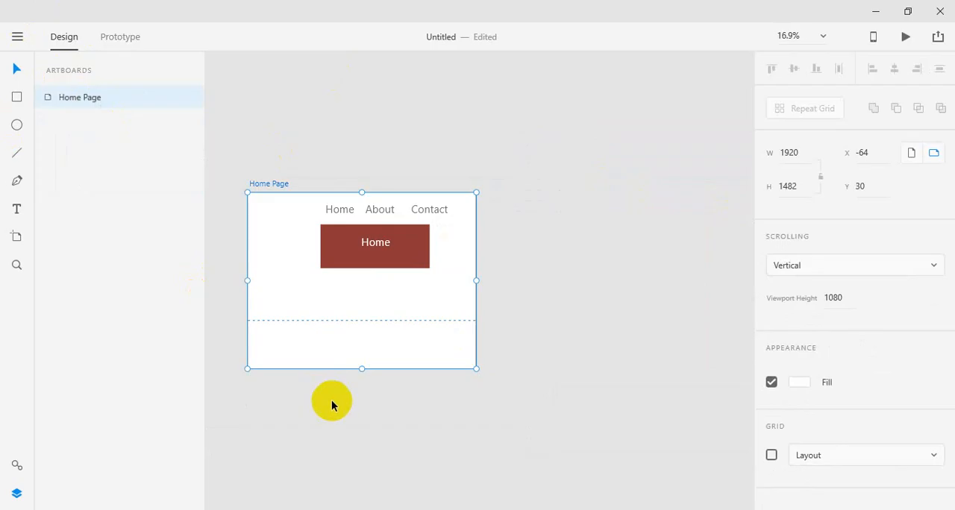
{"action": "left_click_drag", "start_coordinate": [361, 365], "coordinate": [369, 320]}
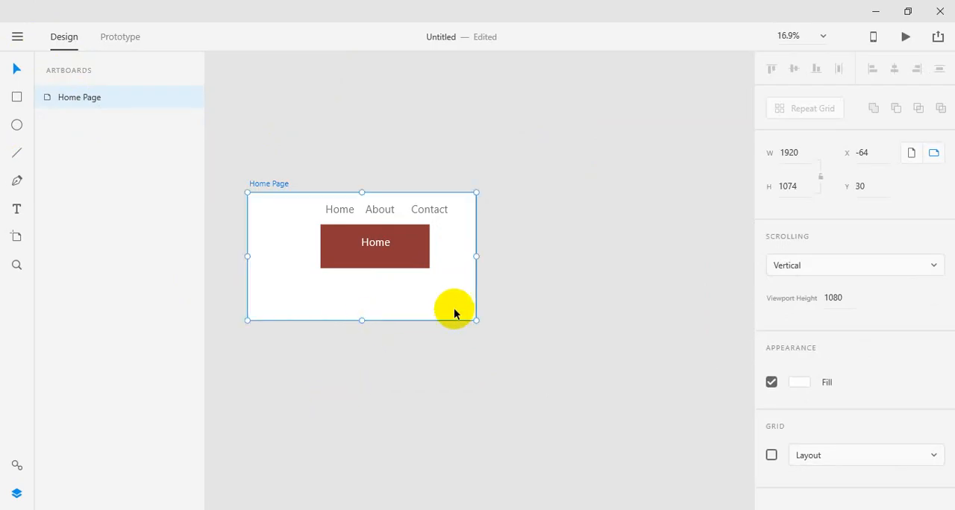
{"action": "left_click", "coordinate": [497, 296]}
{"action": "key", "text": "z"}
{"action": "left_click", "coordinate": [452, 267]}
{"action": "left_click_drag", "start_coordinate": [435, 226], "coordinate": [563, 196]}
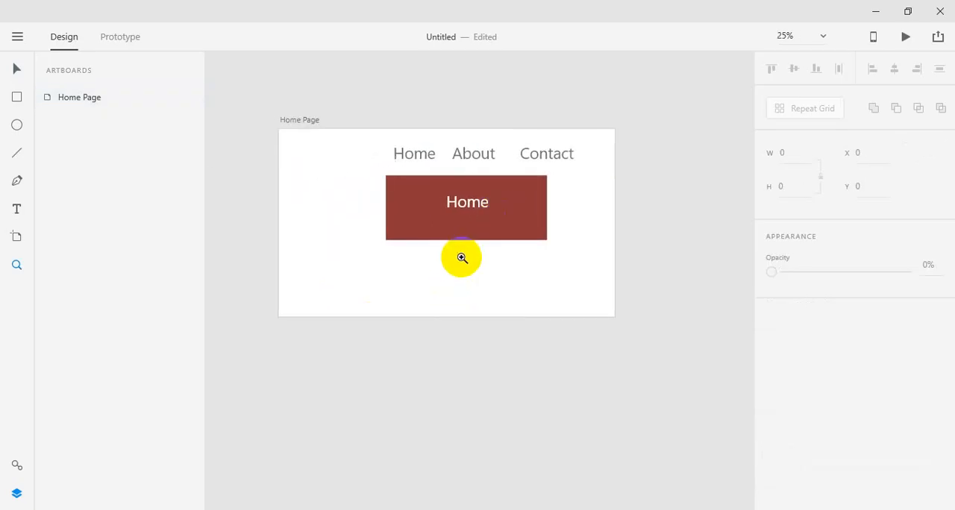
{"action": "left_click", "coordinate": [478, 262]}
{"action": "key", "text": "v"}
{"action": "left_click_drag", "start_coordinate": [489, 303], "coordinate": [572, 328]}
{"action": "left_click", "coordinate": [371, 88]}
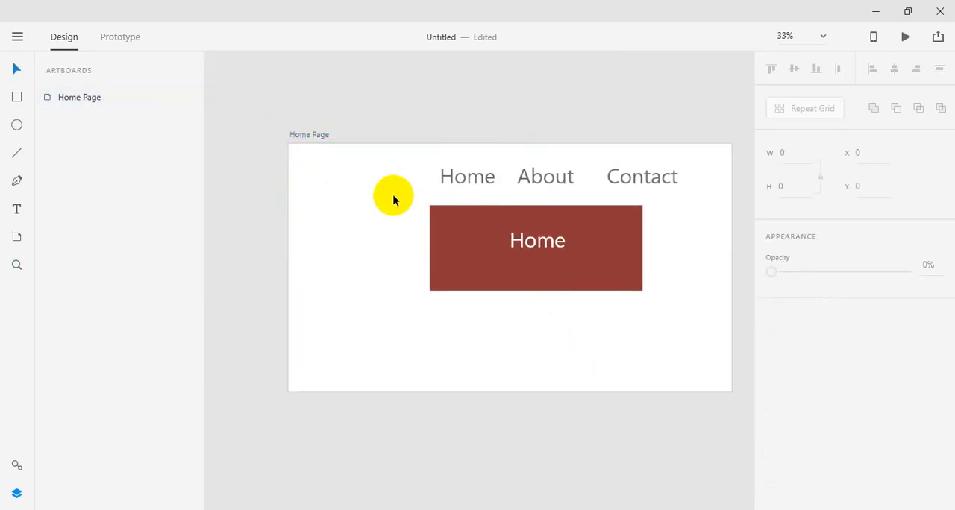
Step: Centre the white Home label on the rectangle horizontally and vertically, and move both to about X 531, Y 391
{"action": "left_click_drag", "start_coordinate": [373, 213], "coordinate": [499, 305]}
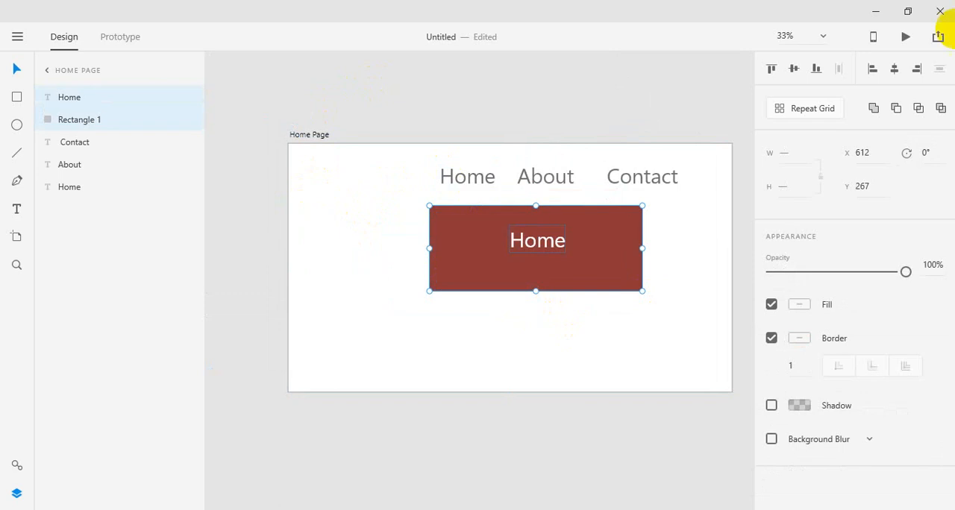
{"action": "left_click", "coordinate": [894, 69]}
{"action": "left_click", "coordinate": [795, 68]}
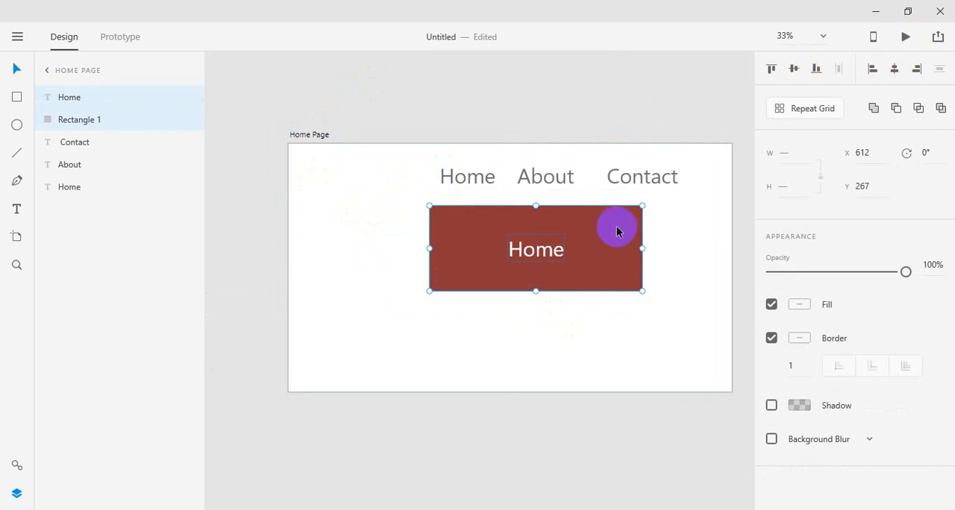
{"action": "left_click_drag", "start_coordinate": [619, 229], "coordinate": [567, 281]}
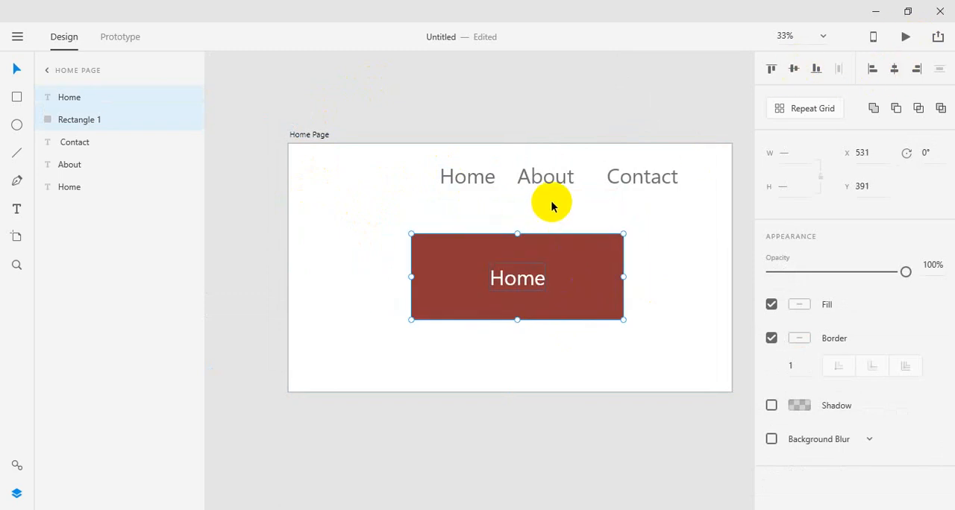
Step: Delete the three navigation texts, the rectangle and its white label from the Home Page
{"action": "left_click", "coordinate": [547, 181]}
{"action": "left_click", "coordinate": [494, 183], "text": "shift"}
{"action": "left_click", "coordinate": [649, 173], "text": "shift"}
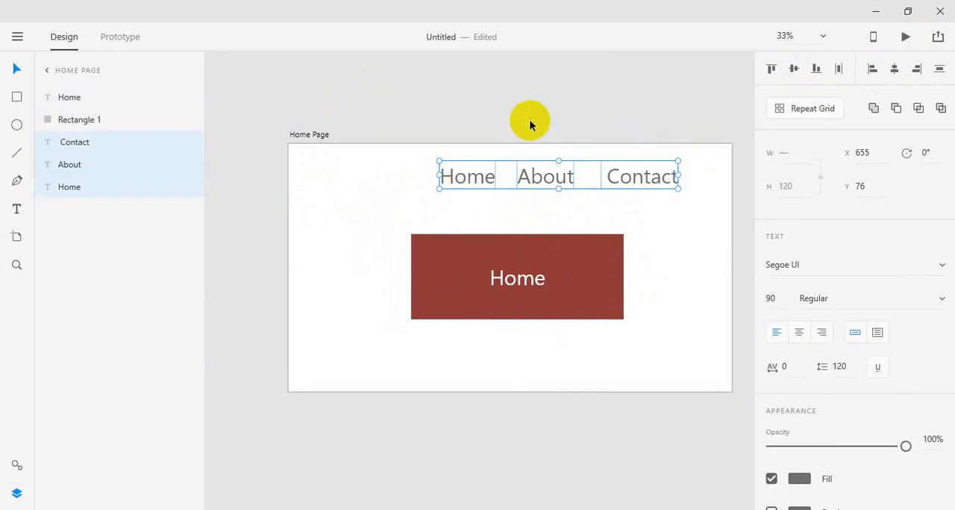
{"action": "key", "text": "Delete"}
{"action": "left_click_drag", "start_coordinate": [378, 179], "coordinate": [597, 303]}
{"action": "key", "text": "Delete"}
{"action": "left_click", "coordinate": [510, 137]}
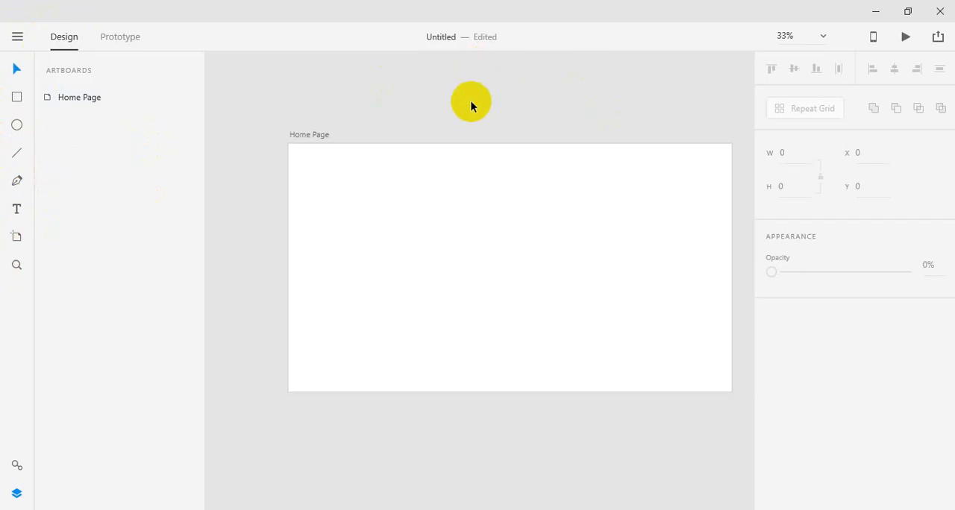
Step: Draw a closed curved shape with five anchor points on the Home Page using the Pen tool, and turn off its border
{"action": "left_click", "coordinate": [17, 181]}
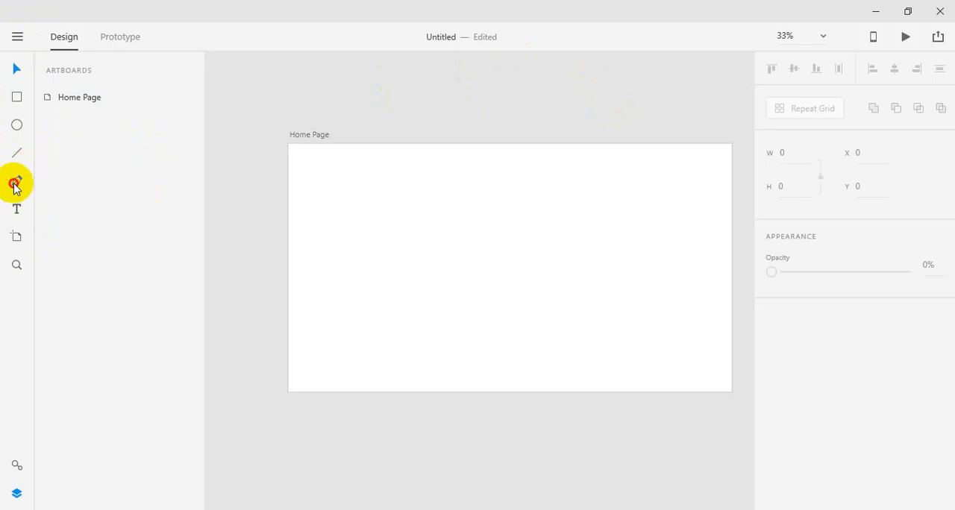
{"action": "left_click", "coordinate": [432, 215]}
{"action": "left_click_drag", "start_coordinate": [511, 213], "coordinate": [550, 244]}
{"action": "left_click", "coordinate": [579, 163]}
{"action": "left_click_drag", "start_coordinate": [635, 226], "coordinate": [560, 319]}
{"action": "left_click_drag", "start_coordinate": [463, 318], "coordinate": [419, 368]}
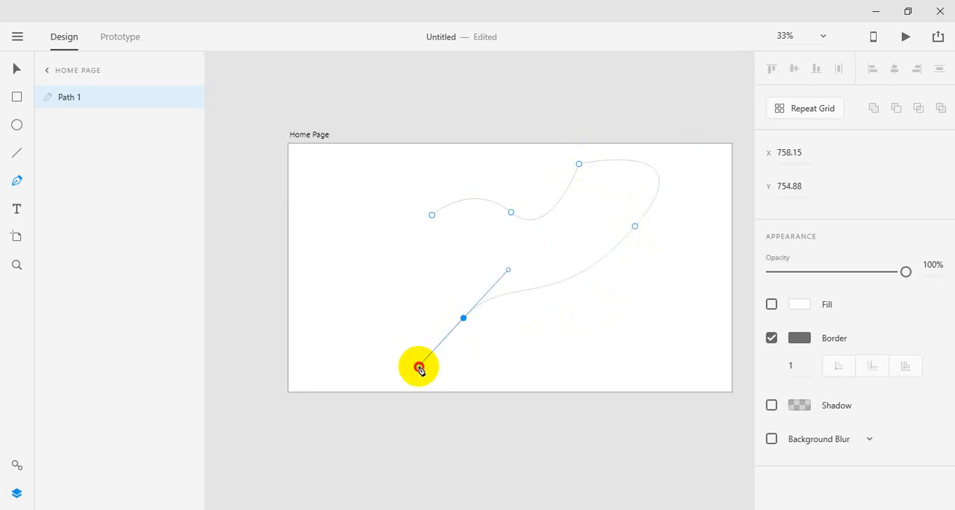
{"action": "left_click_drag", "start_coordinate": [431, 215], "coordinate": [525, 140]}
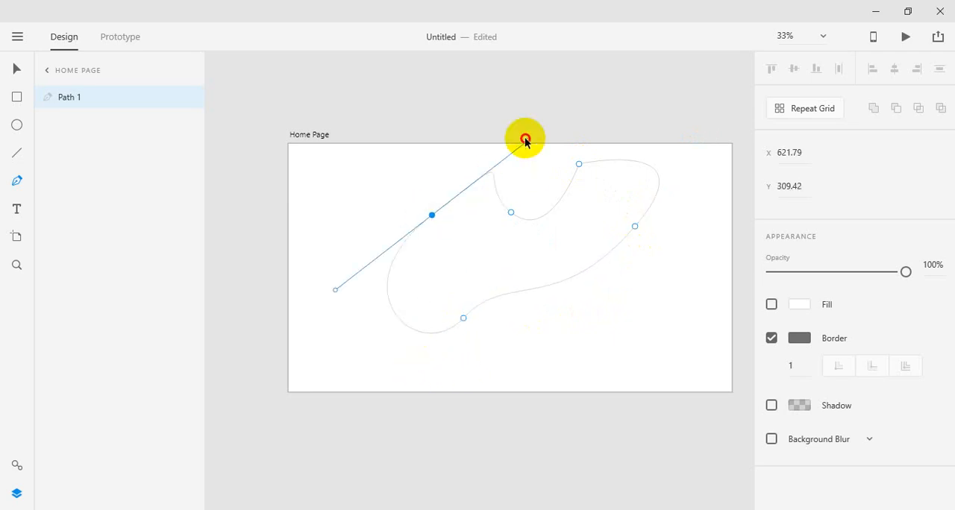
{"action": "left_click", "coordinate": [771, 338]}
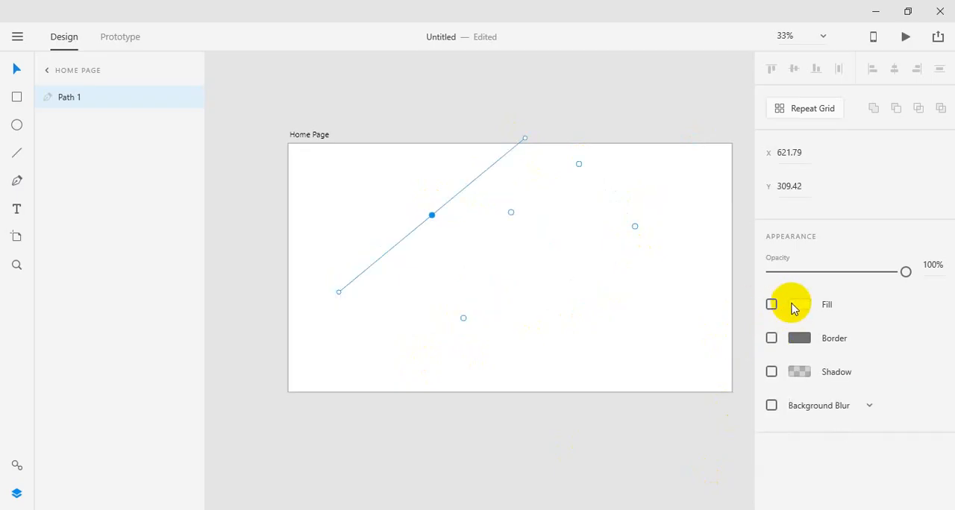
Step: Remove three anchor points from the borderless curved path, and delete what remains of it from the Home Page
{"action": "key", "text": "Delete"}
{"action": "key", "text": "Delete"}
{"action": "key", "text": "Delete"}
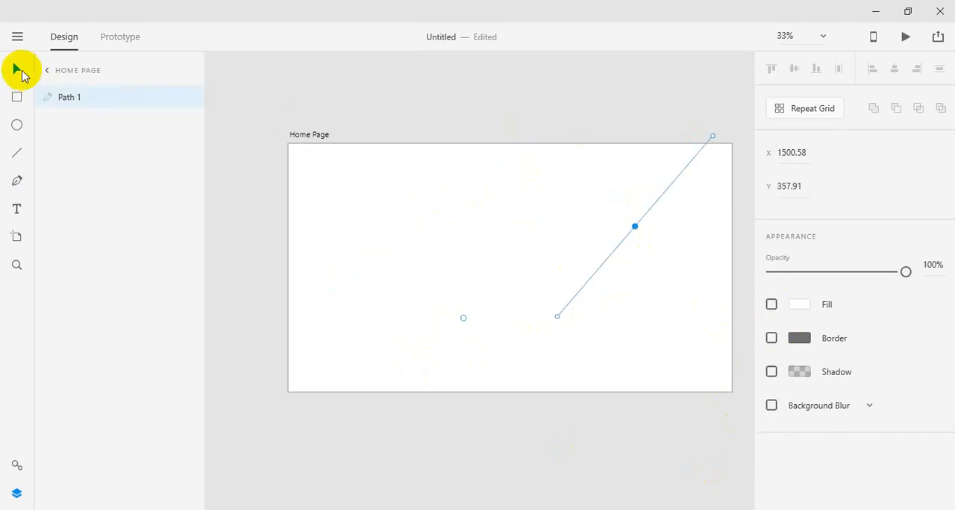
{"action": "left_click_drag", "start_coordinate": [265, 107], "coordinate": [703, 364]}
{"action": "key", "text": "Delete"}
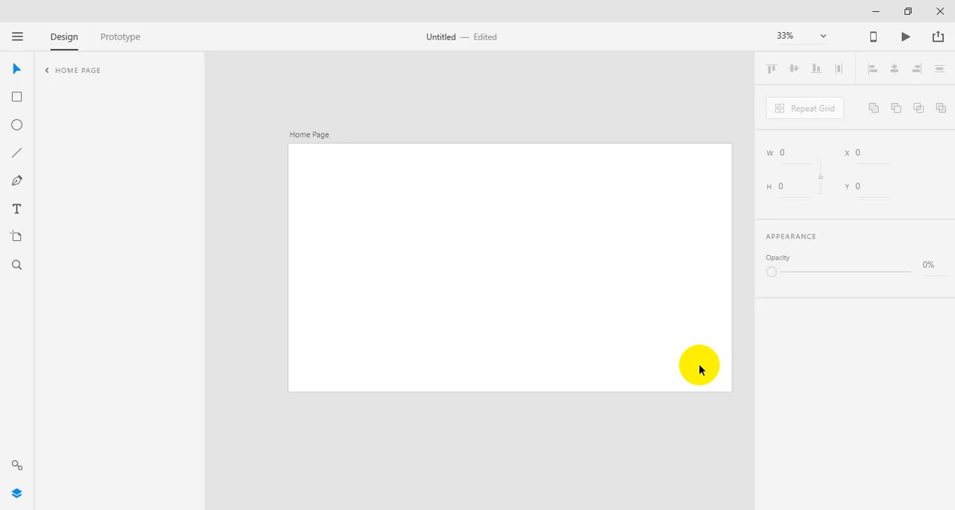
Step: Draw a rectangle about 464 wide and 173 high on the Home Page, at about X 285, Y 209
{"action": "left_click", "coordinate": [20, 102]}
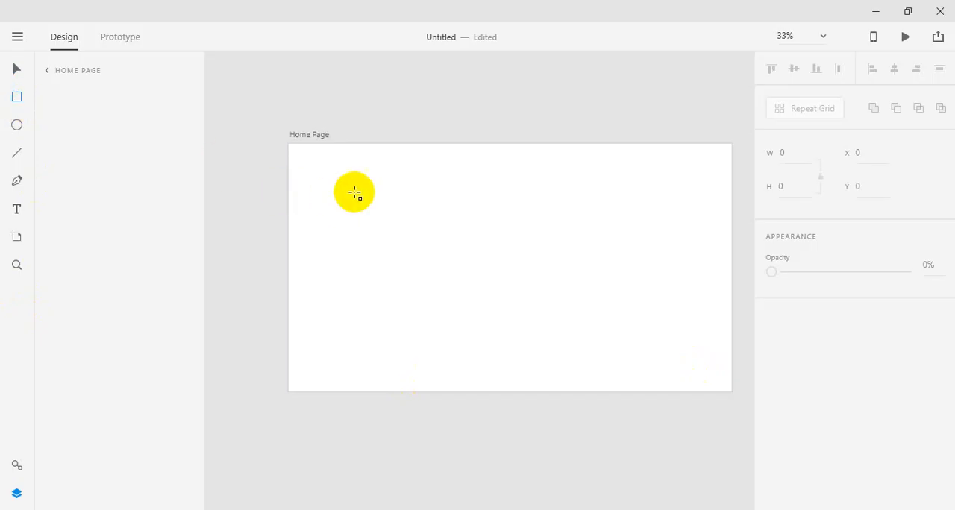
{"action": "left_click_drag", "start_coordinate": [354, 193], "coordinate": [461, 232]}
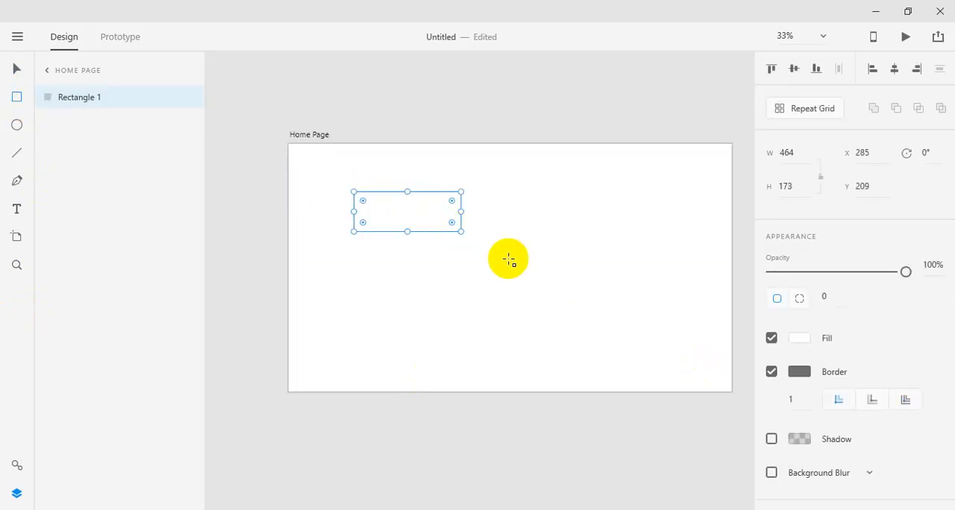
Step: Try rounding all four corners of the rectangle on the canvas to a radius of about 16, and return them to square
{"action": "key", "text": "z"}
{"action": "left_click", "coordinate": [432, 220]}
{"action": "left_click", "coordinate": [374, 223]}
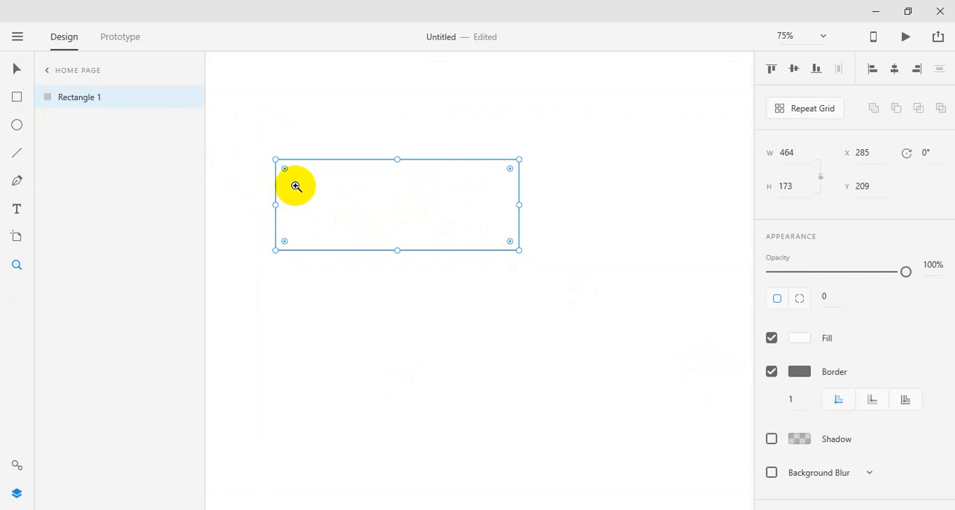
{"action": "left_click", "coordinate": [17, 68]}
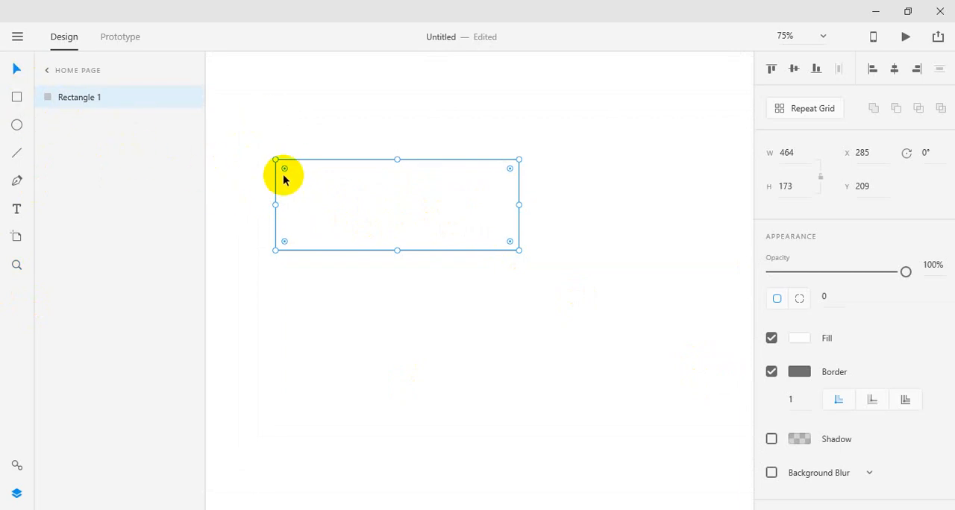
{"action": "left_click_drag", "start_coordinate": [285, 170], "coordinate": [238, 171]}
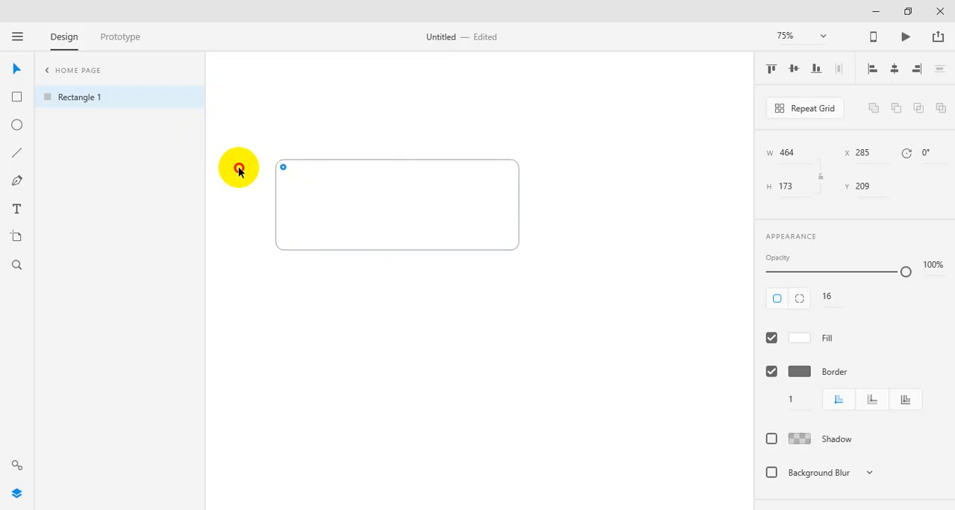
{"action": "left_click_drag", "start_coordinate": [238, 171], "coordinate": [150, 137]}
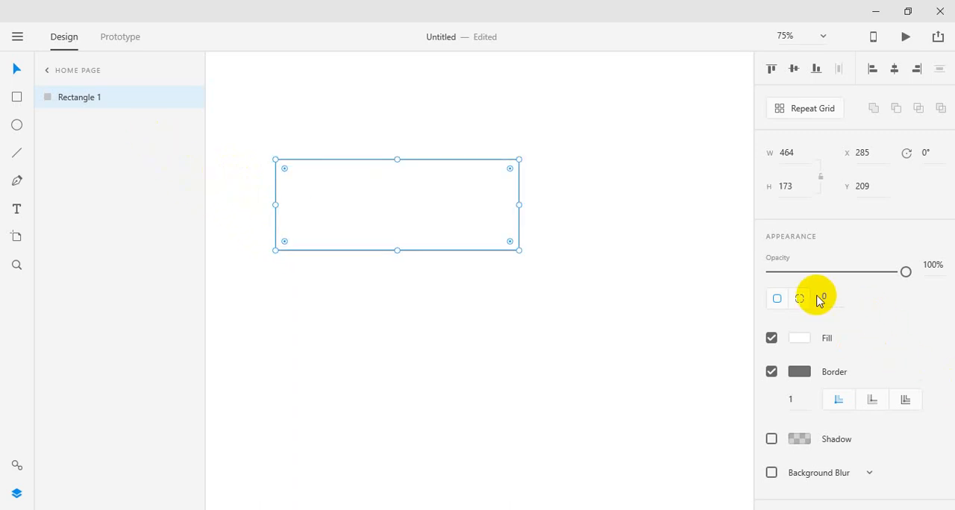
Step: Set the rectangle's corner radius to 2 and its opacity to 40%
{"action": "left_click", "coordinate": [824, 297]}
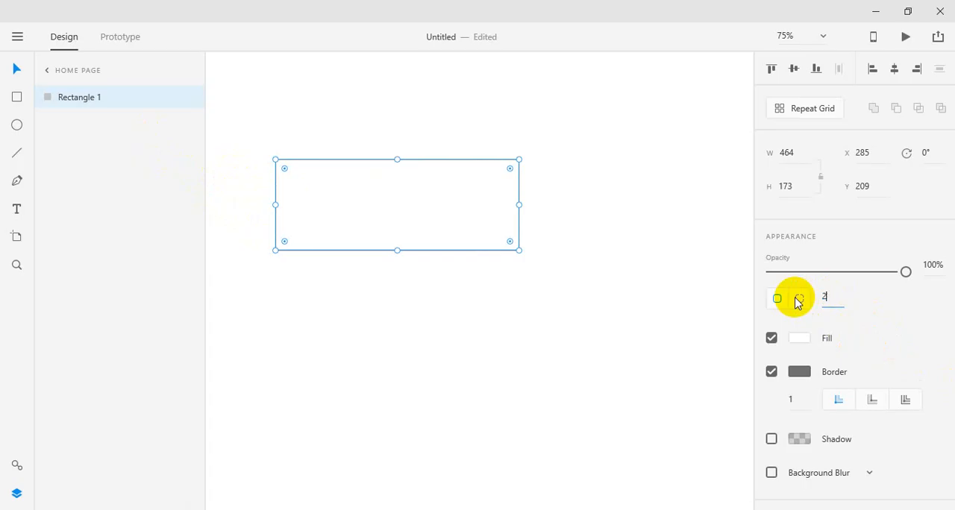
{"action": "key", "text": "Return"}
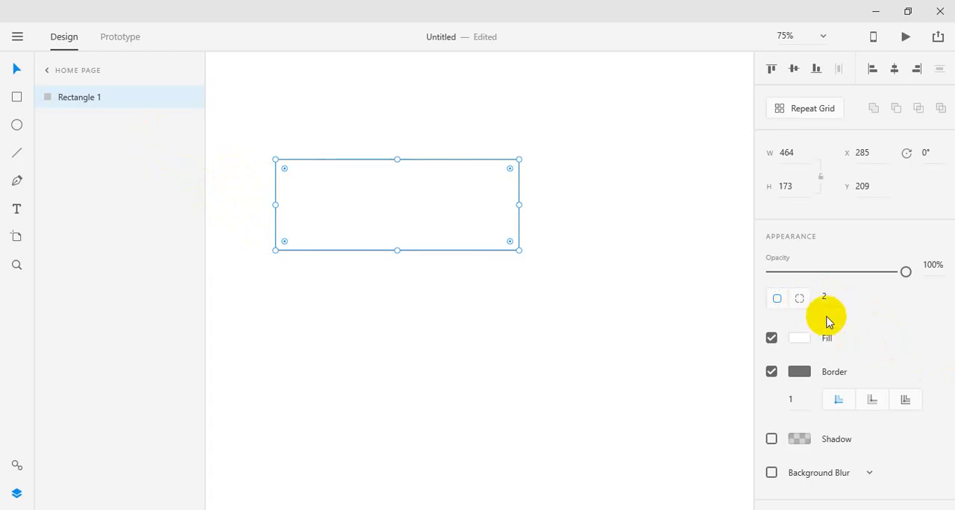
{"action": "key", "text": "4"}
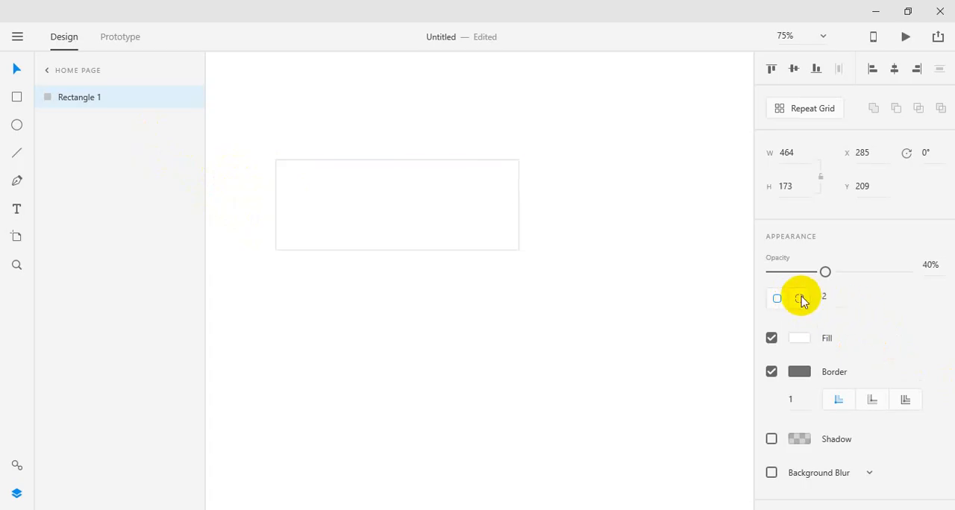